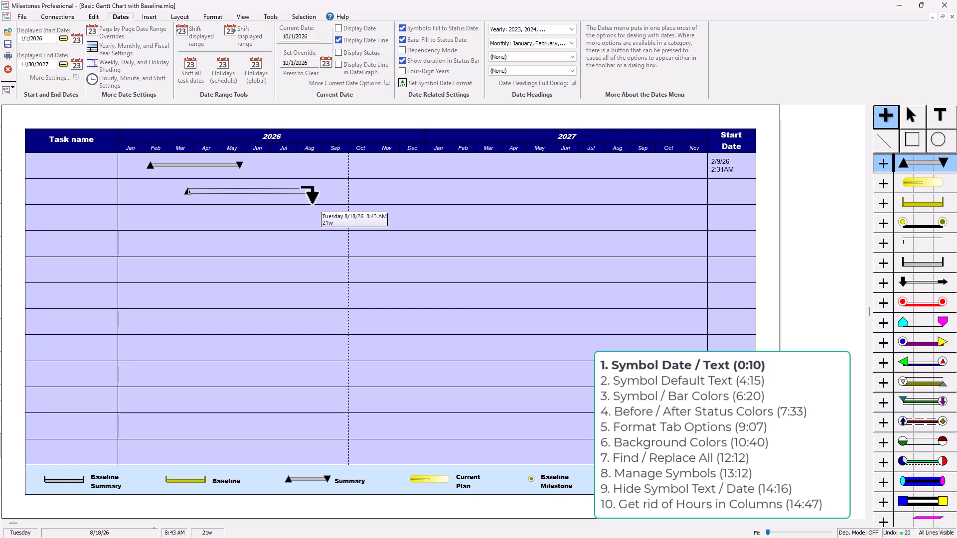
- Draw Summary bars in rows three to six, spanning about 7/5/26–11/19/26, 8/31/26–3/4/27, 11/13/26–4/27/27 and 2/20/27–7/7/27
drag(273, 219, 390, 213)
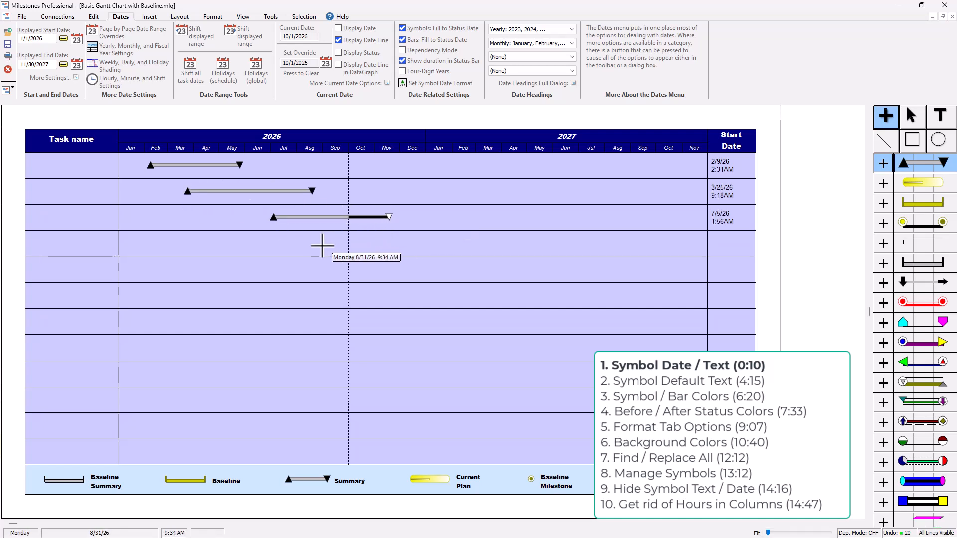
mouse_move(323, 244)
mouse_down()
mouse_move(471, 227)
mouse_move(479, 245)
mouse_up()
mouse_move(384, 269)
mouse_down()
mouse_move(482, 257)
mouse_move(523, 270)
mouse_up()
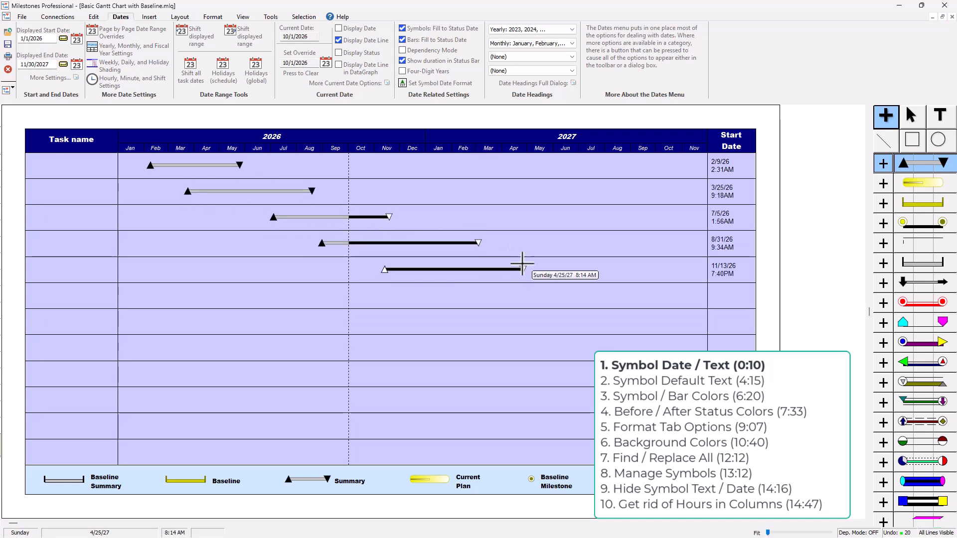
mouse_move(468, 296)
mouse_down()
mouse_move(524, 285)
mouse_move(583, 296)
mouse_up()
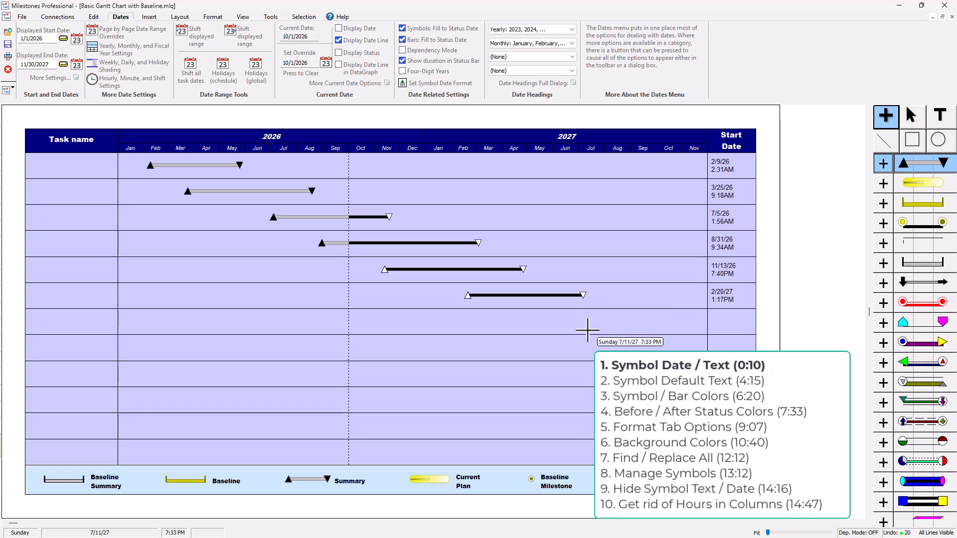
- Show the date of the first row's start symbol with Middle vertical and Left horizontal placement
click(912, 115)
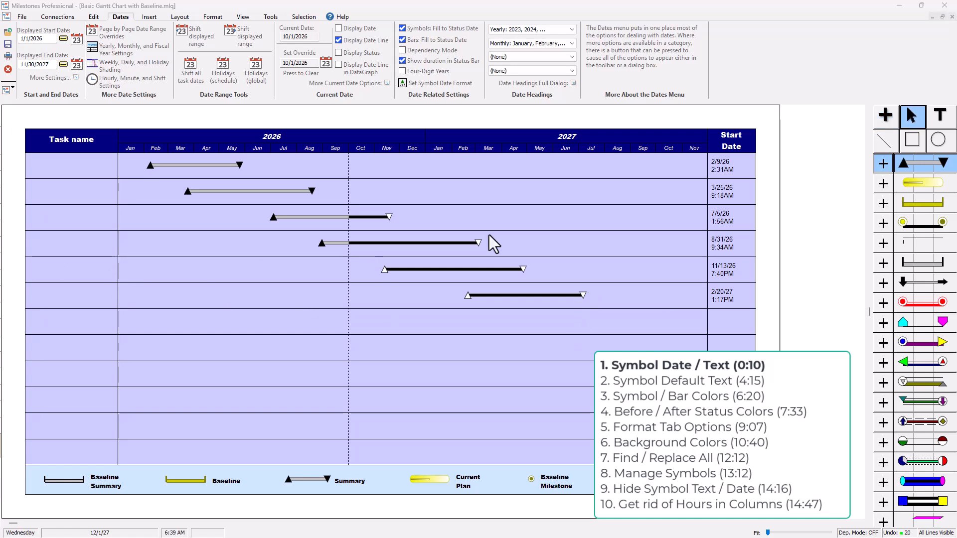
click(152, 170)
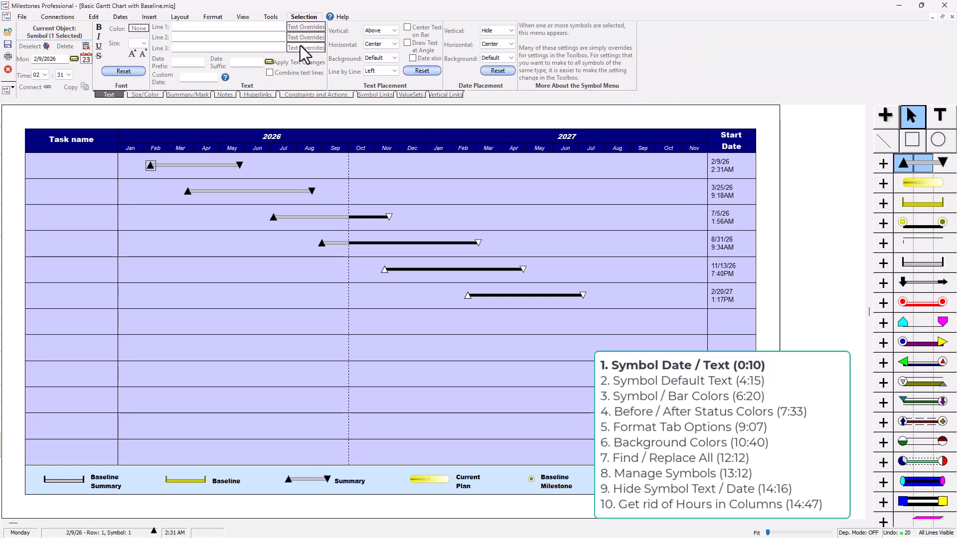
click(145, 95)
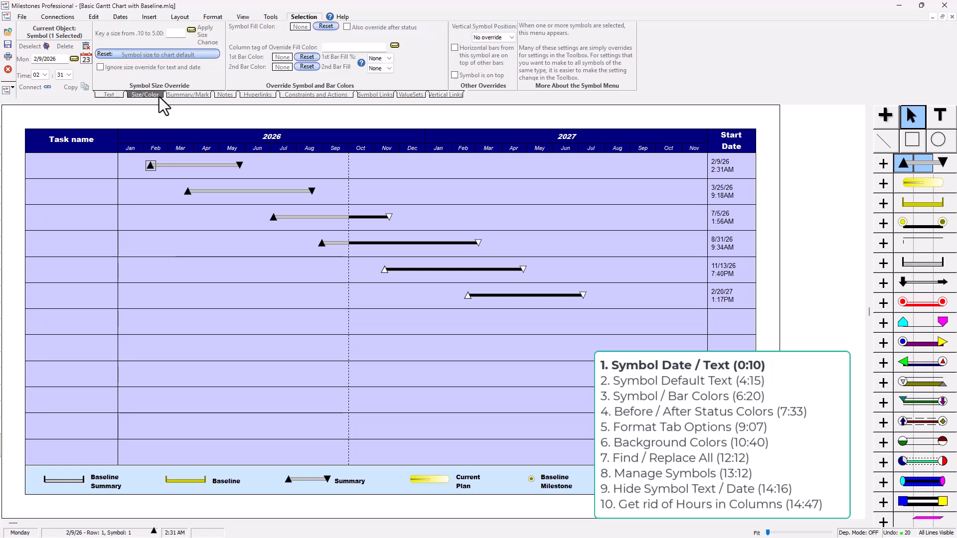
click(189, 95)
click(145, 95)
click(116, 95)
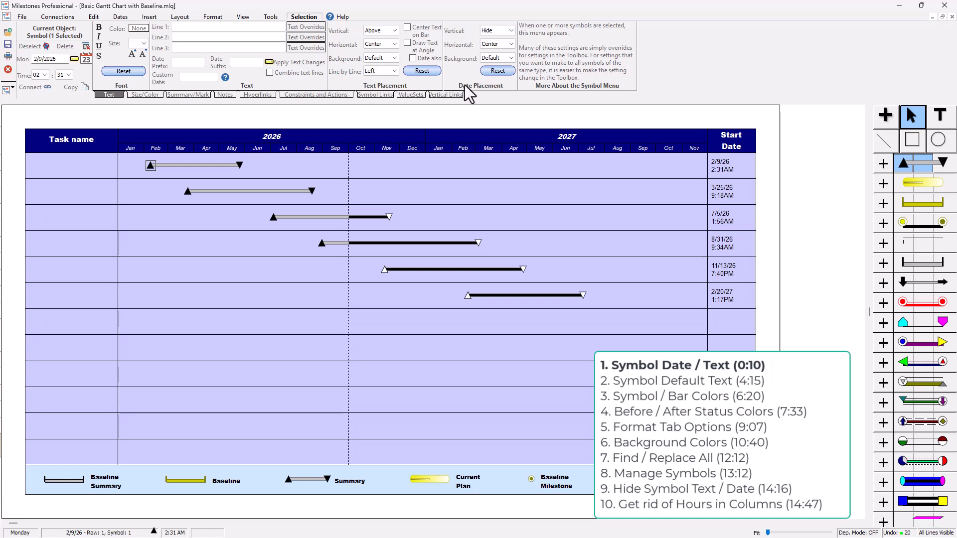
click(506, 31)
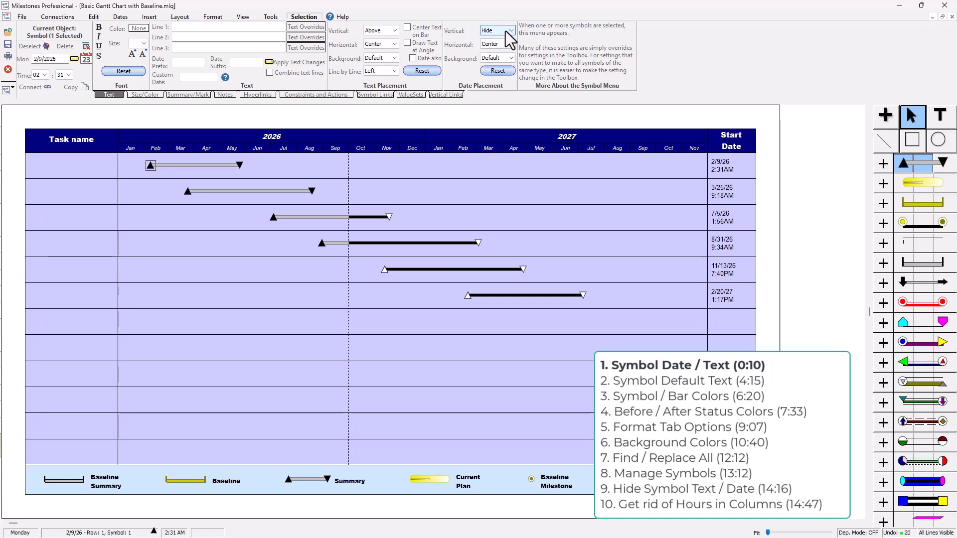
click(503, 49)
click(504, 51)
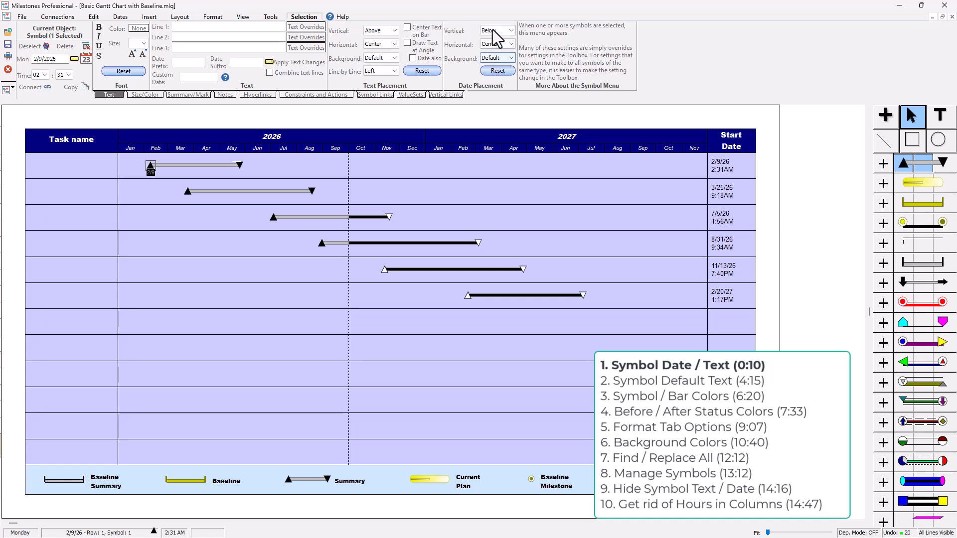
click(495, 43)
click(494, 35)
click(495, 45)
- Add the first row's end symbol and both second-row symbols to the selection, and set their date placement to Middle and Left
ctrl+click(239, 166)
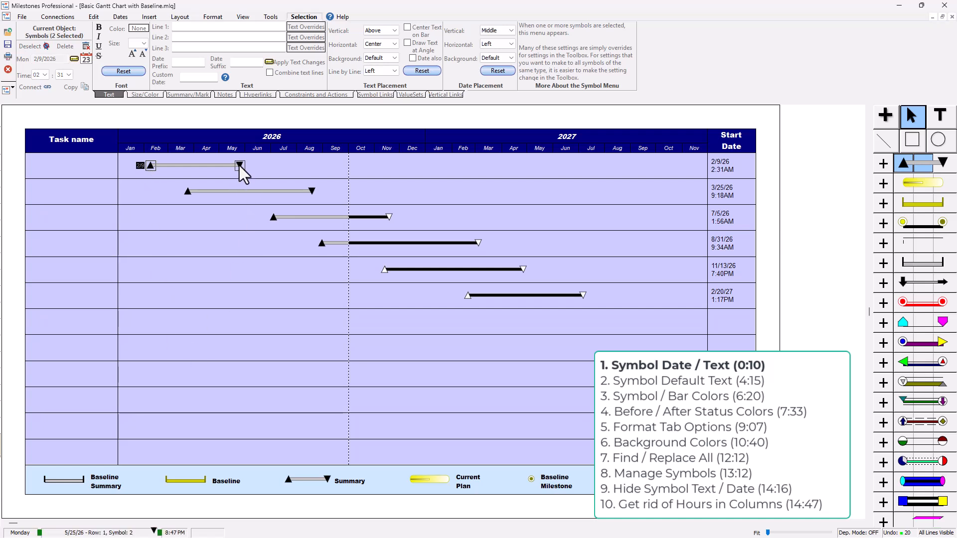
ctrl+click(194, 191)
ctrl+click(309, 191)
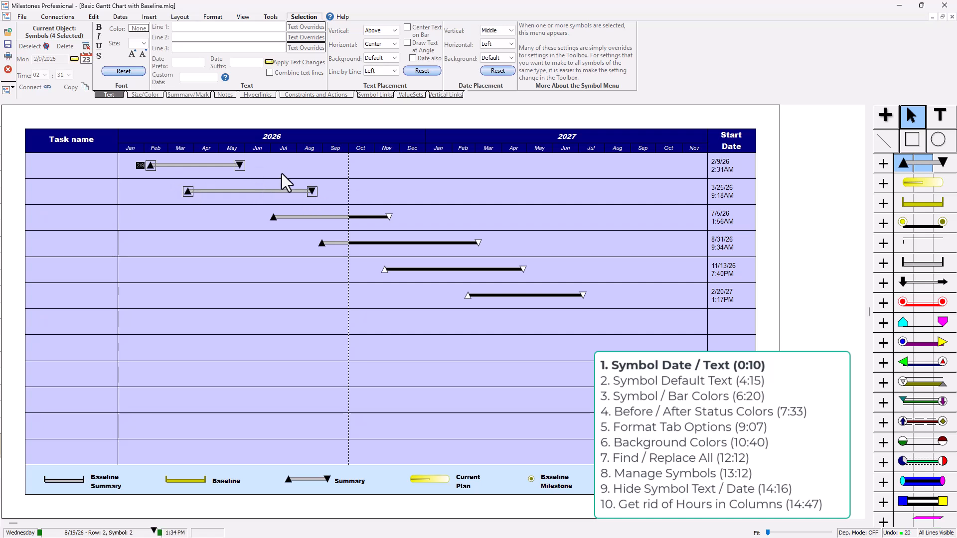
click(498, 44)
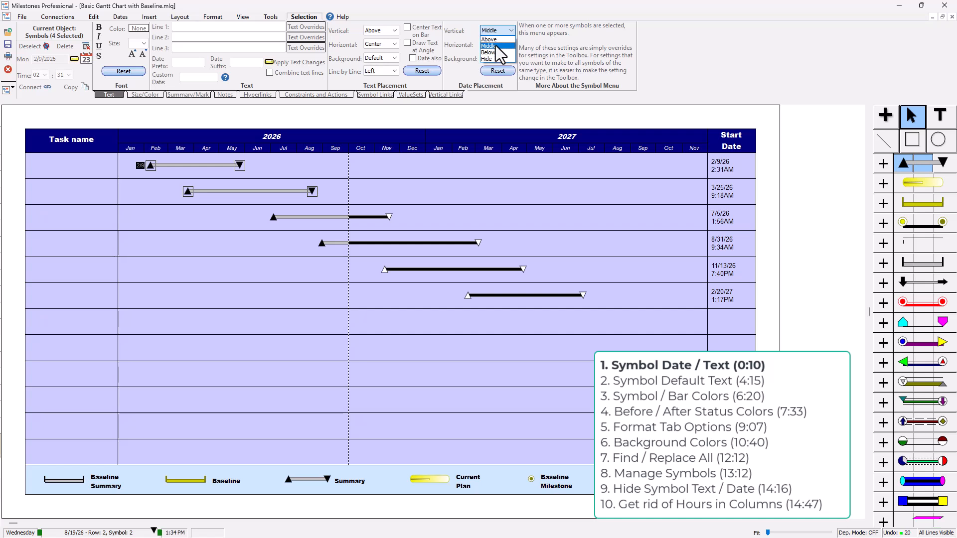
click(498, 51)
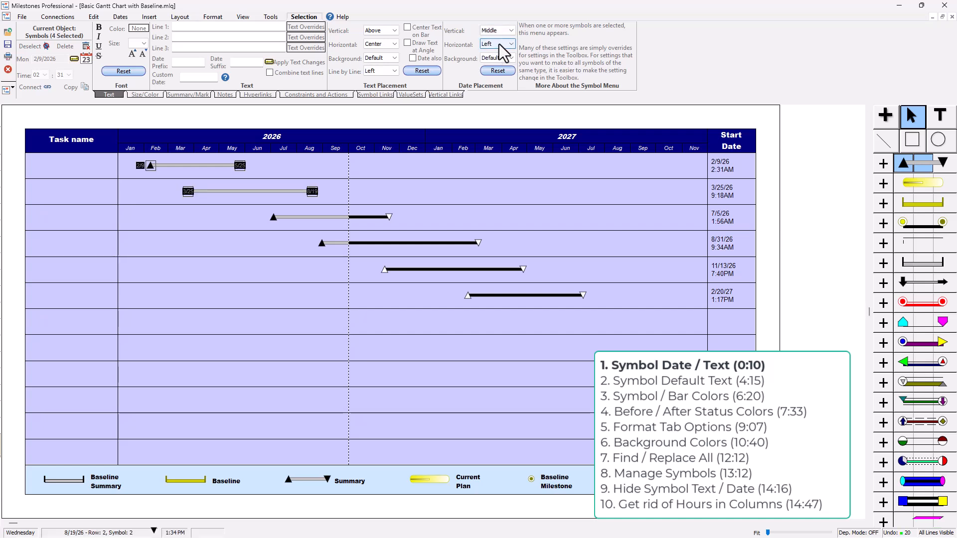
click(499, 44)
click(498, 52)
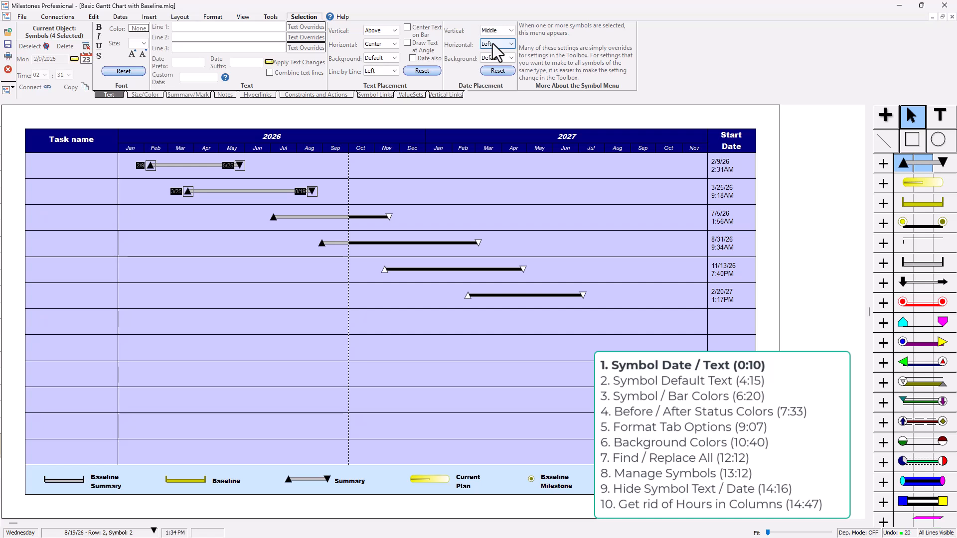
- Set the horizontal date placement of the end symbols in the first two rows to Right and deselect them
click(242, 166)
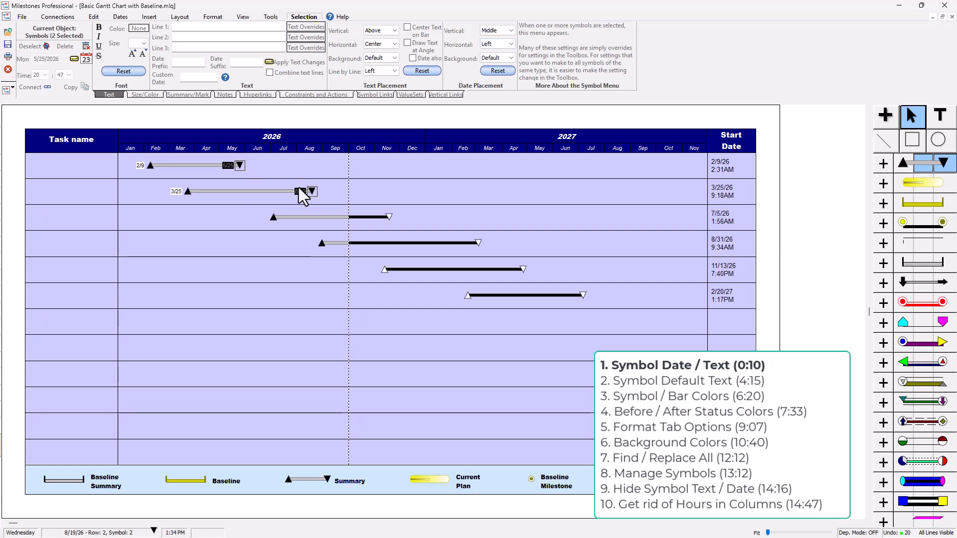
click(507, 44)
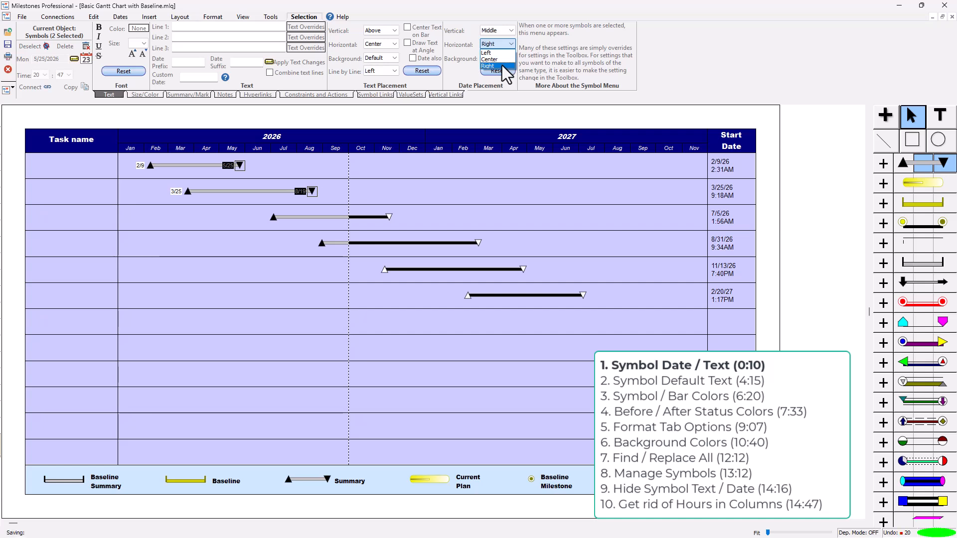
click(502, 65)
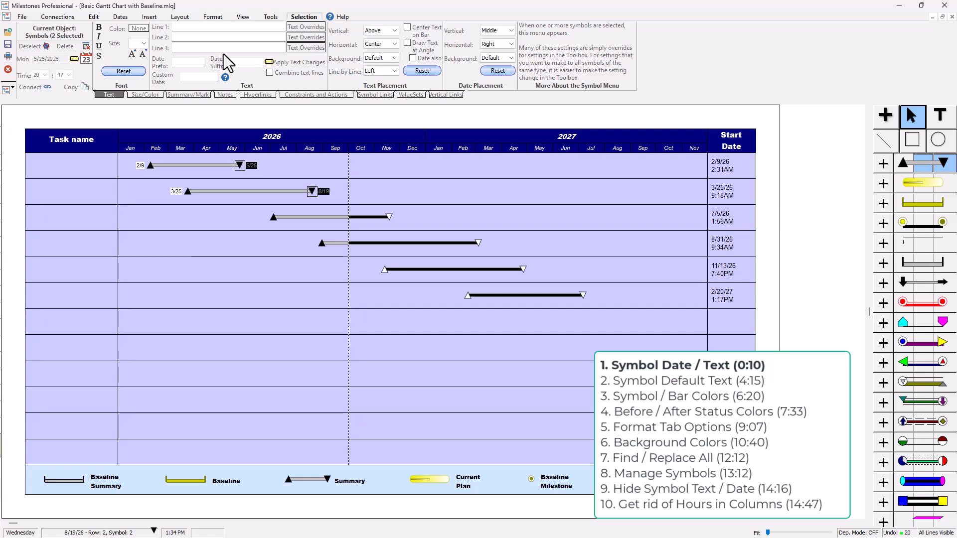
click(218, 178)
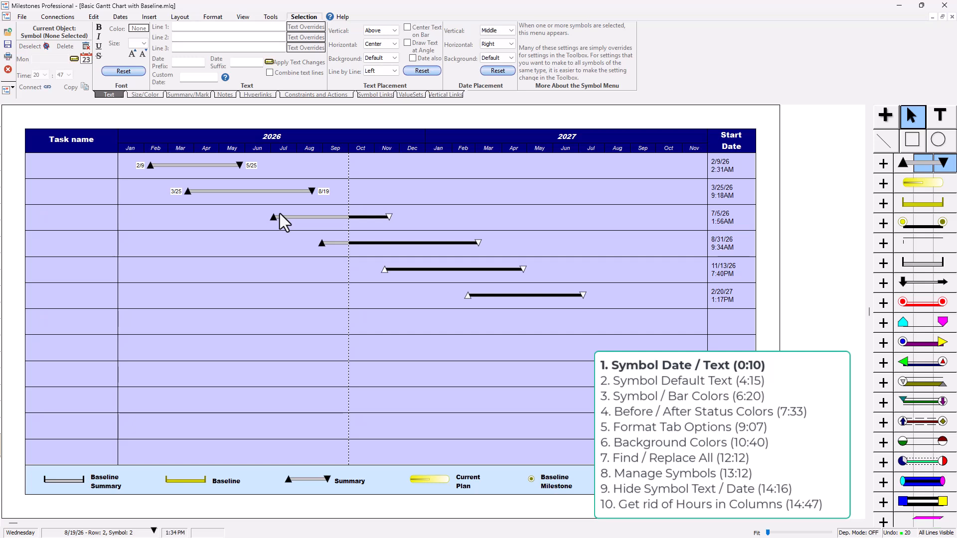
- Set the date placement of the toolbox's Summary start symbol to Middle and Left for the whole chart
double_click(903, 165)
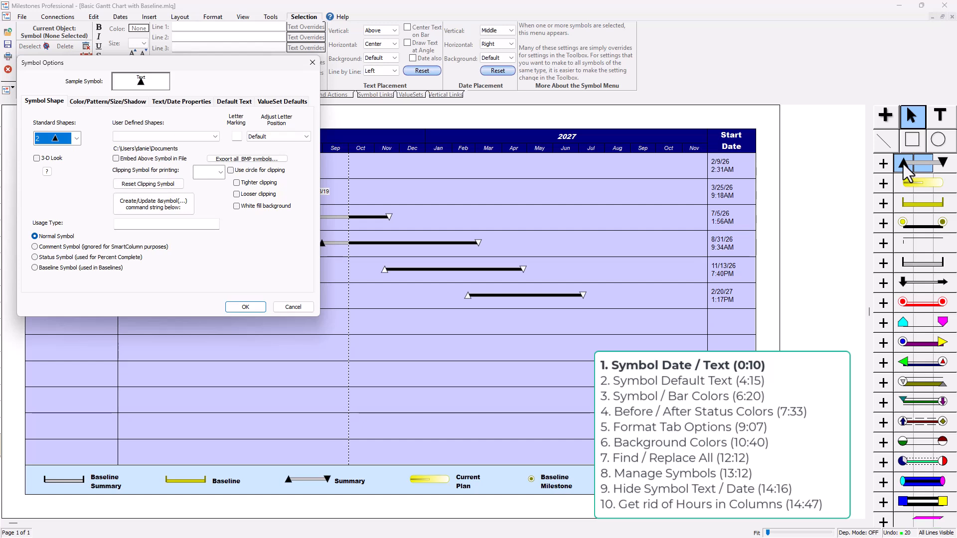
click(176, 101)
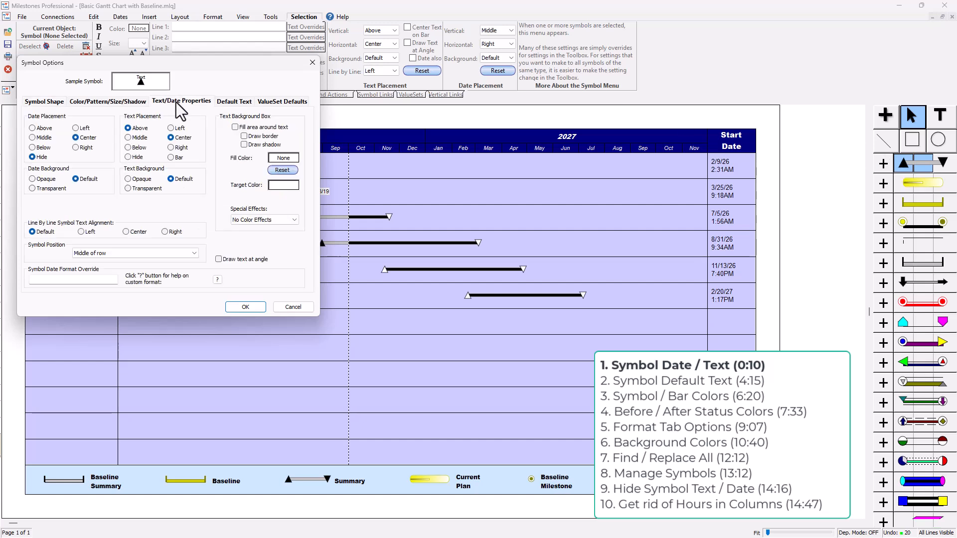
click(44, 138)
click(81, 128)
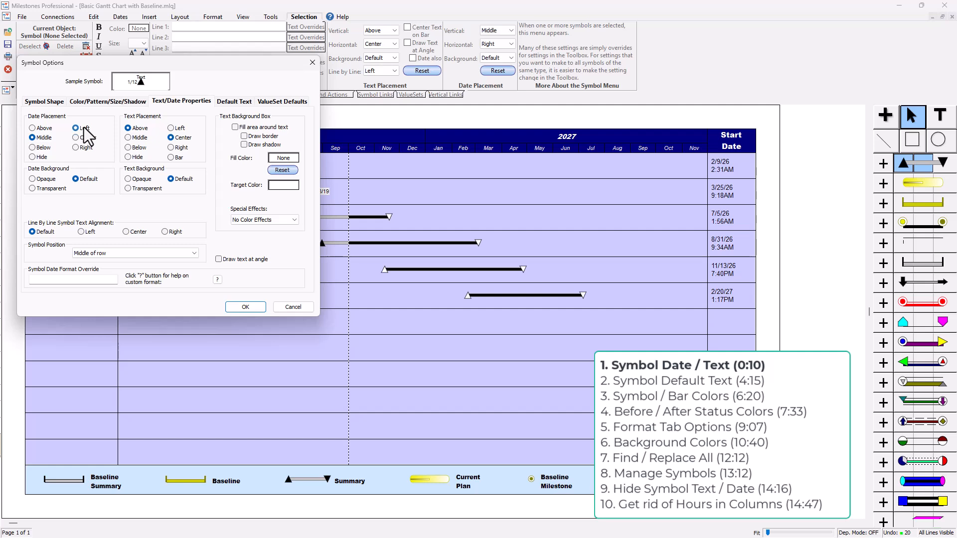
click(246, 307)
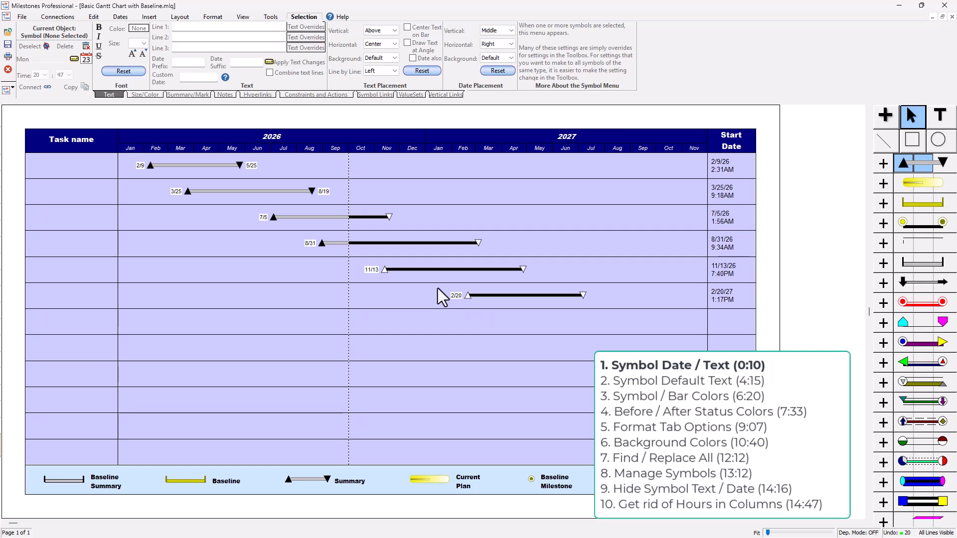
- Set the toolbox's Summary end symbol to Middle and Right date placement, with text placement at Above and Center
double_click(946, 164)
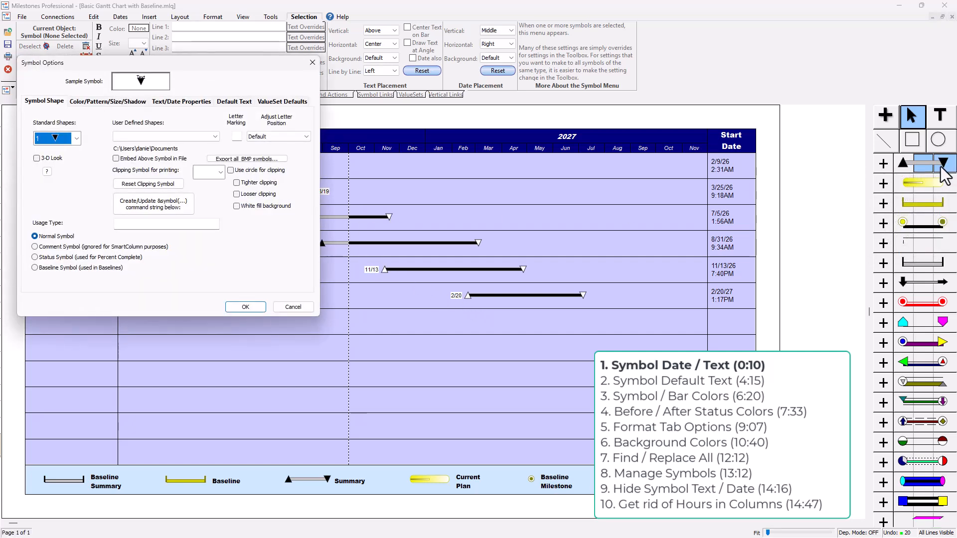
click(184, 100)
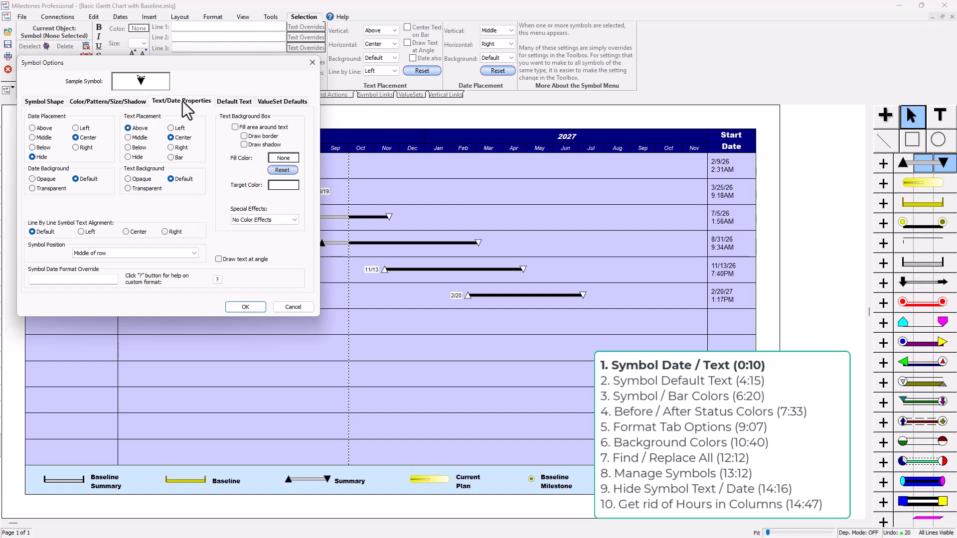
click(137, 138)
click(180, 147)
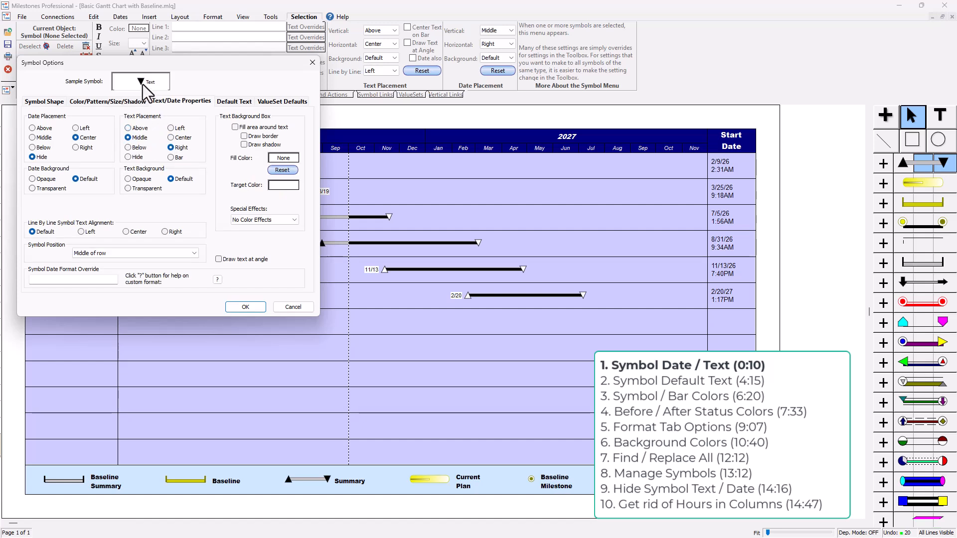
click(40, 138)
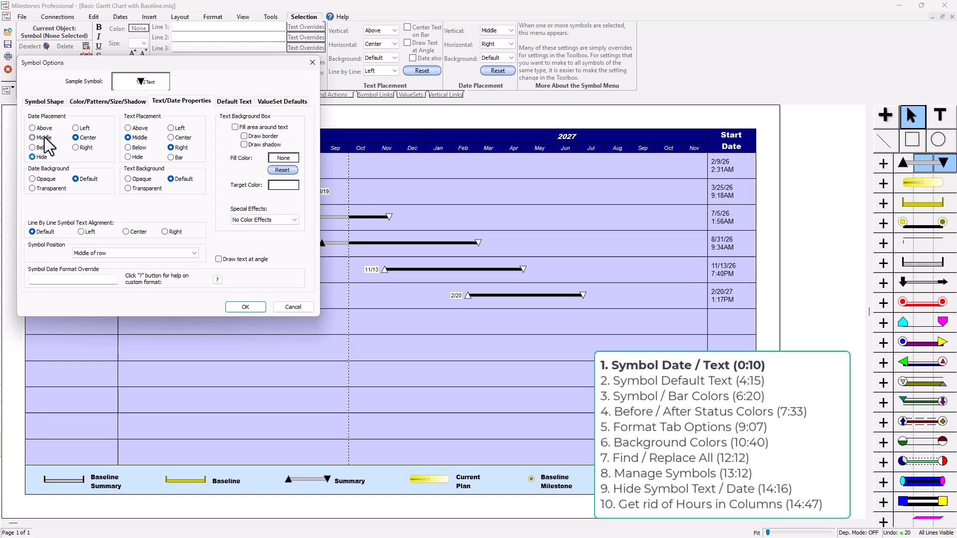
click(77, 147)
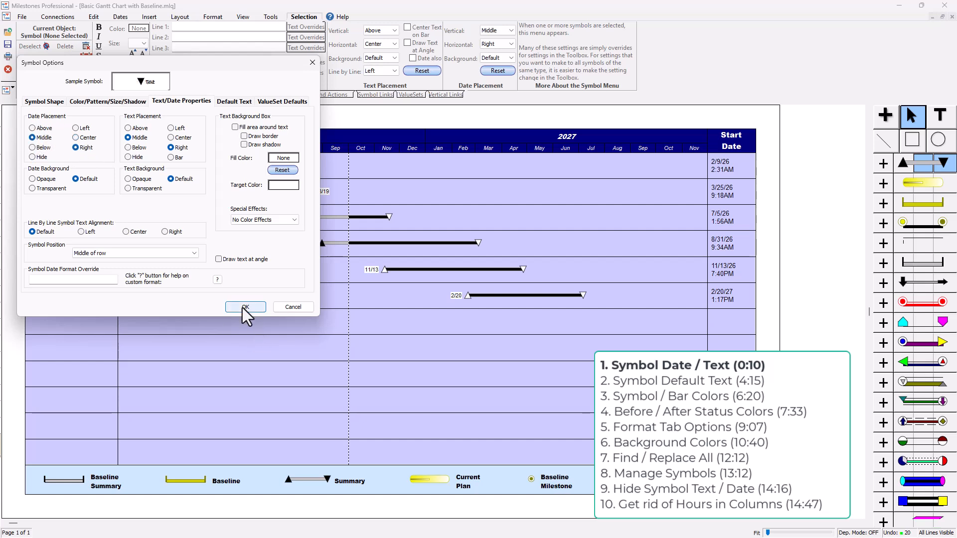
click(128, 128)
click(171, 138)
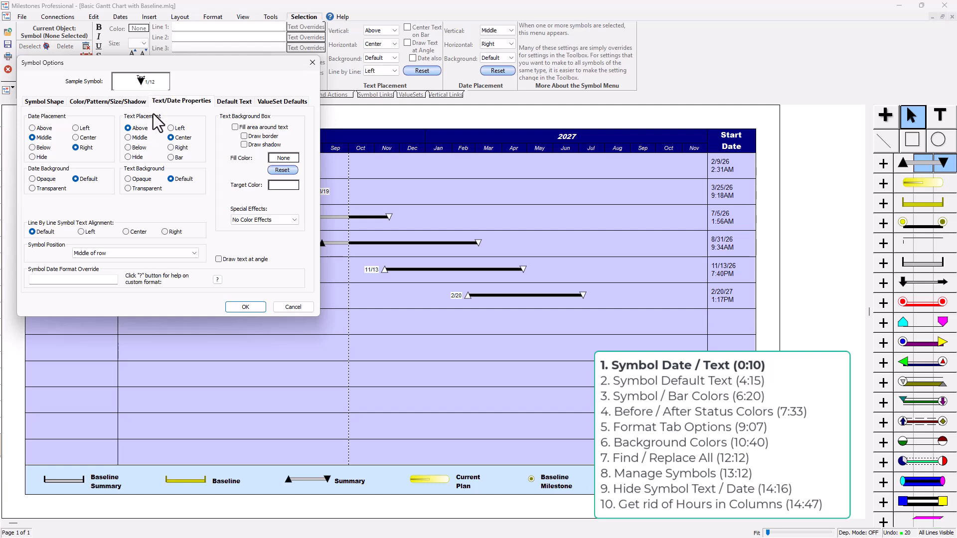
click(250, 311)
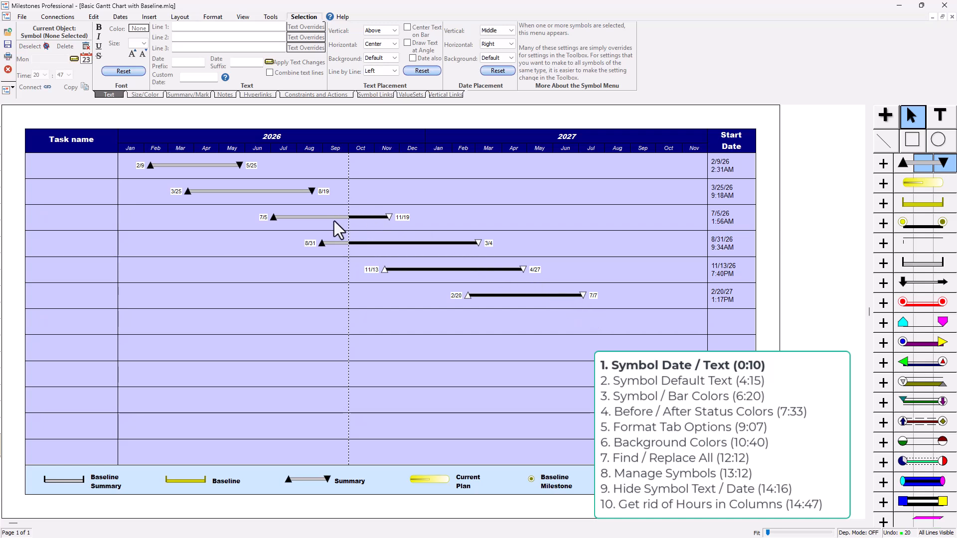
- Add "Symbol Text" as the first text line of the first row's start symbol and apply it
click(151, 166)
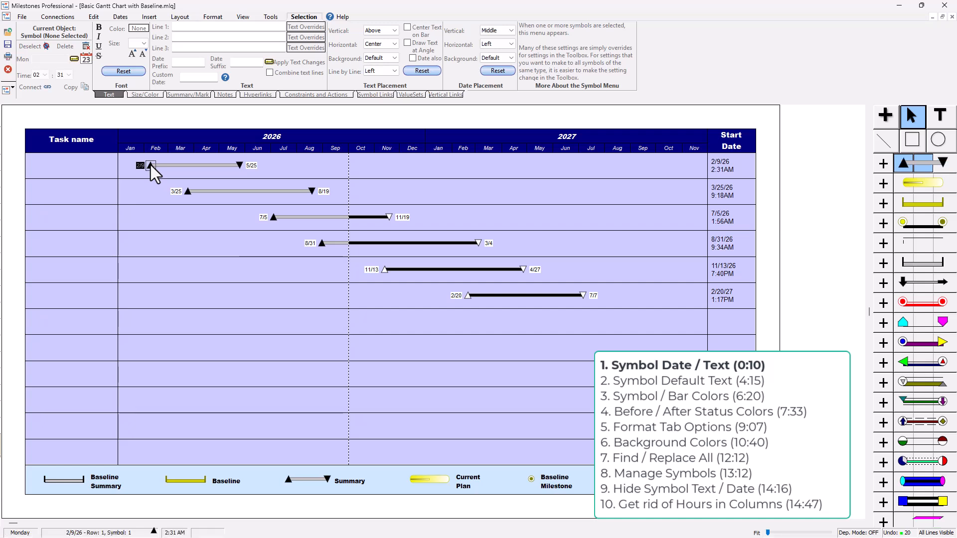
click(193, 27)
text(Sy)
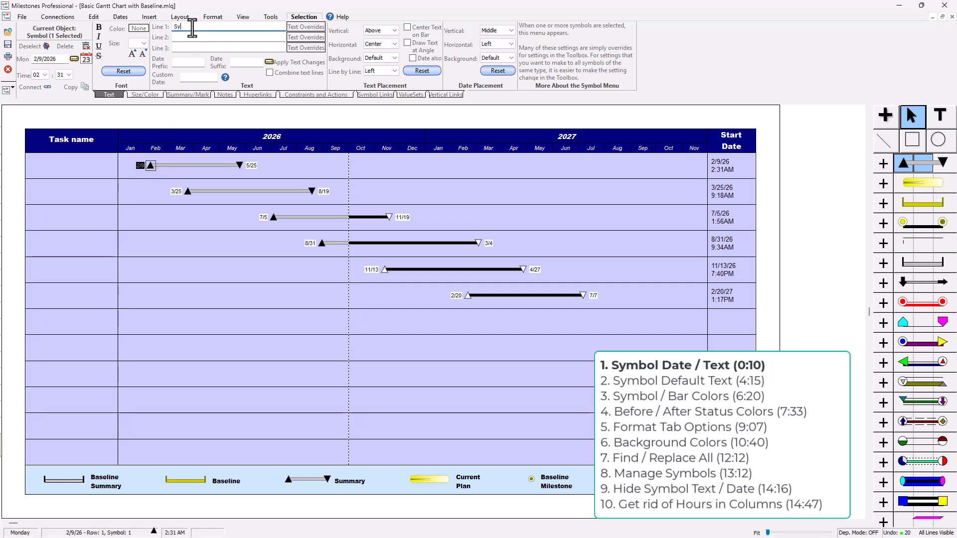
text(mbol Text)
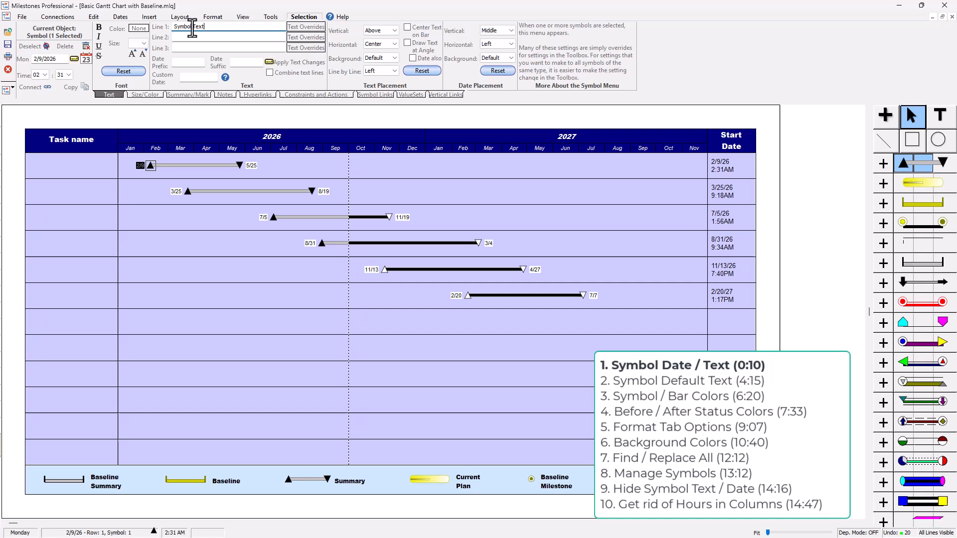
click(303, 60)
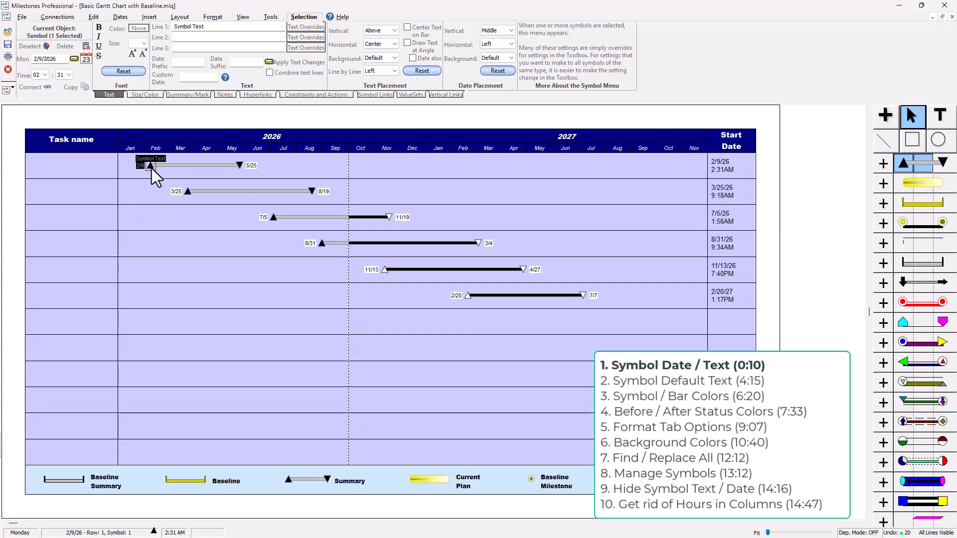
key(Down)
key(Down)
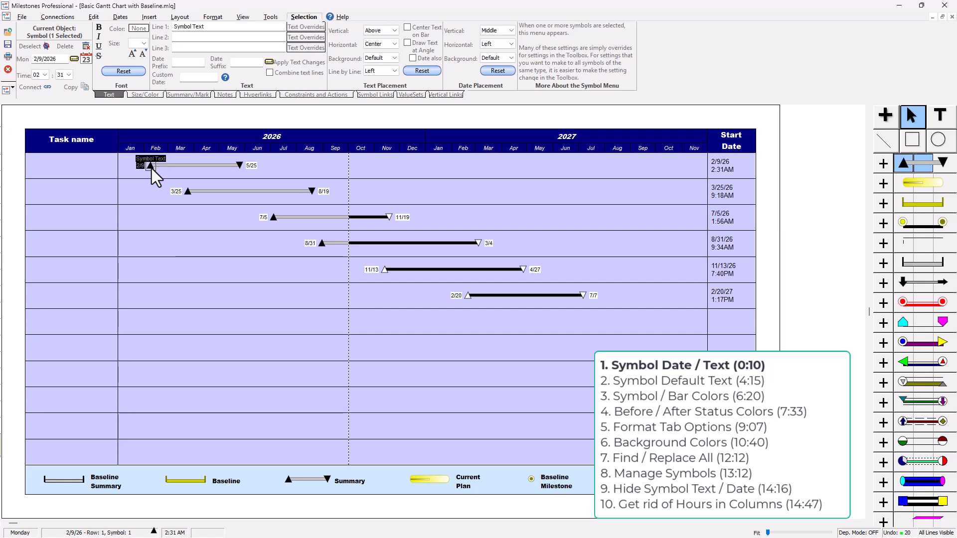
key(Up)
key(Up)
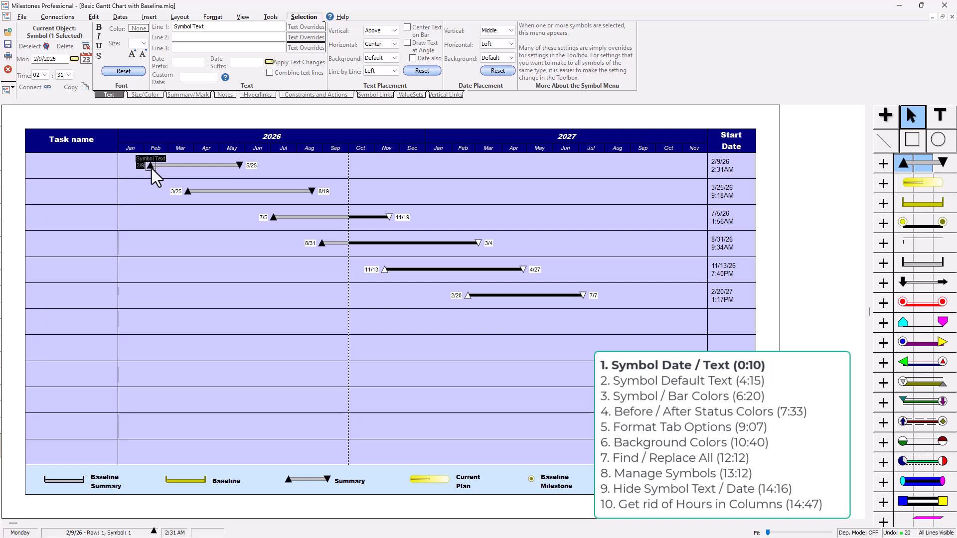
- Shift the text of the first row's start symbol below the symbol and back above it
key(Down)
key(Down)
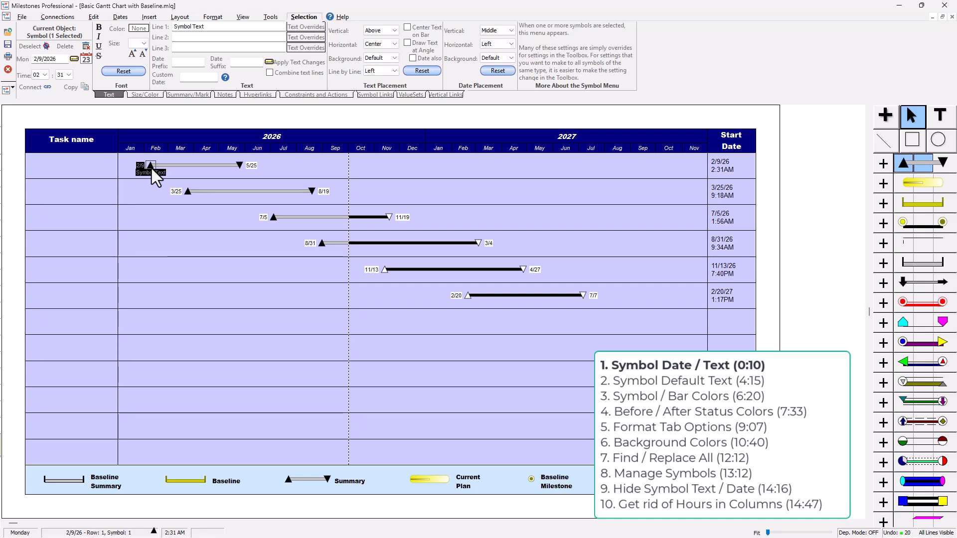
key(Up)
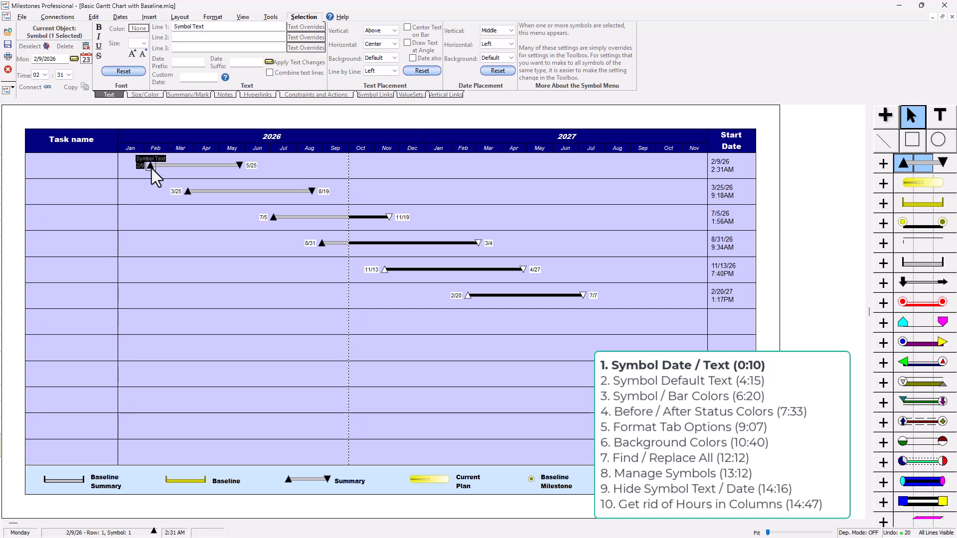
key(Down)
key(Down)
key(Up)
key(Up)
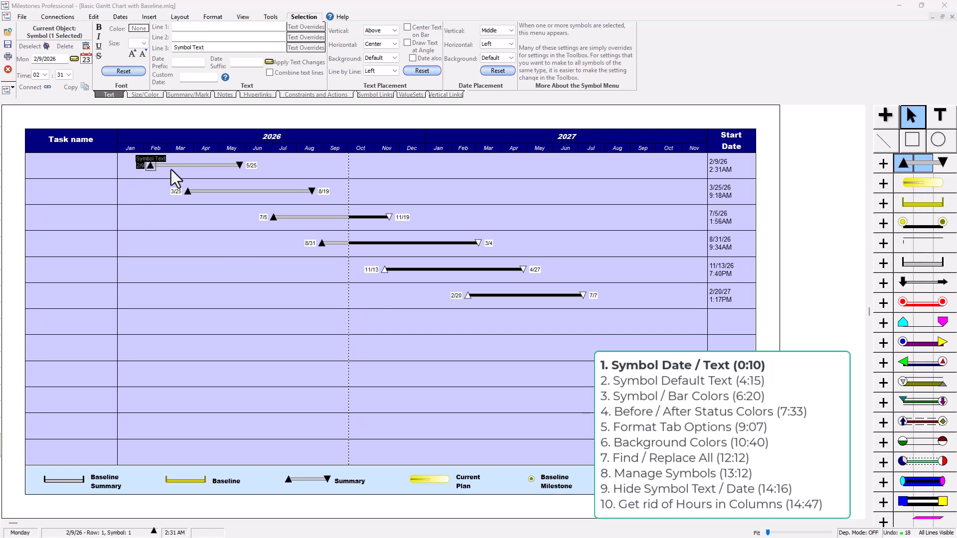
- Apply "Symbol Text Example" as the first text line of the start and end symbols in the first two rows
shift+click(238, 165)
ctrl+click(187, 193)
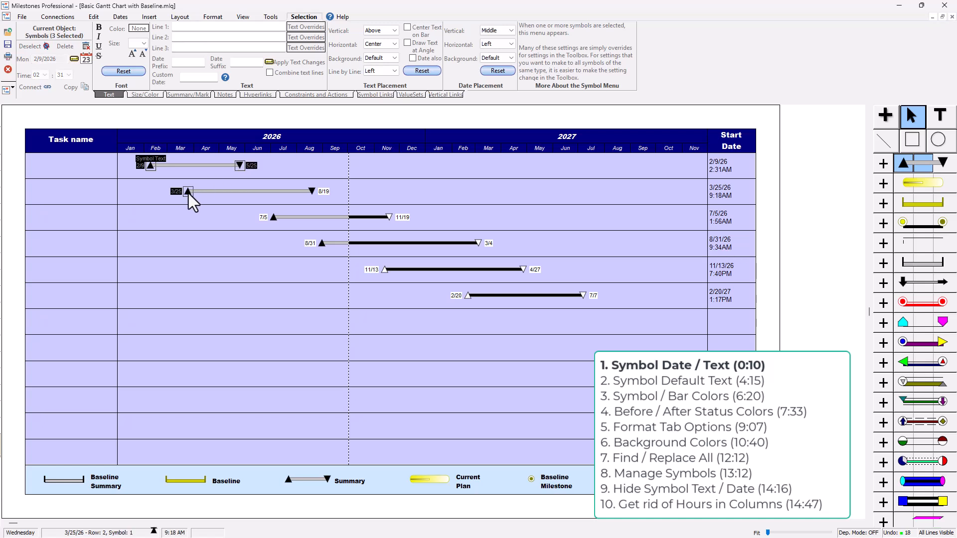
ctrl+click(313, 193)
click(194, 27)
text(Symbol Text Example)
click(304, 63)
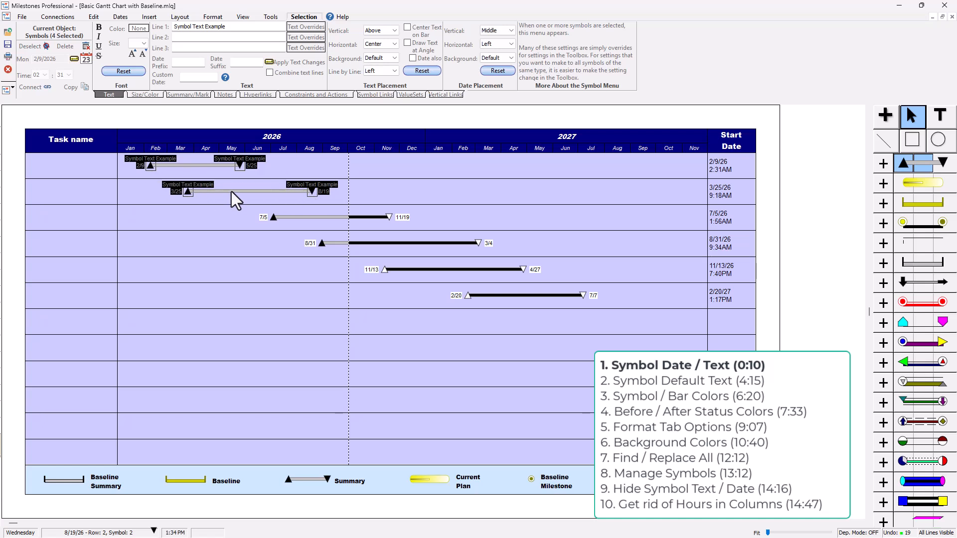
- Select the start and end symbols of the first two rows together and deselect them
click(153, 162)
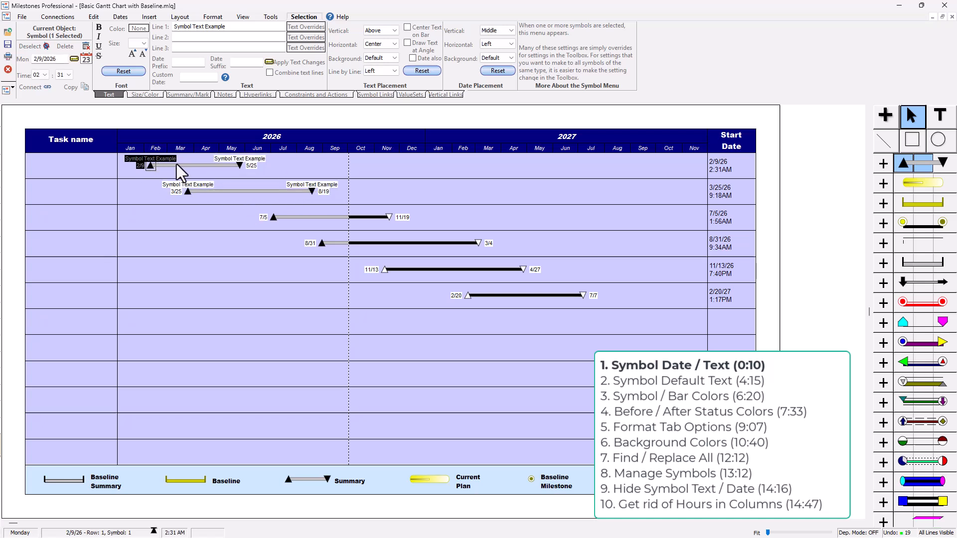
ctrl+click(242, 165)
ctrl+click(187, 193)
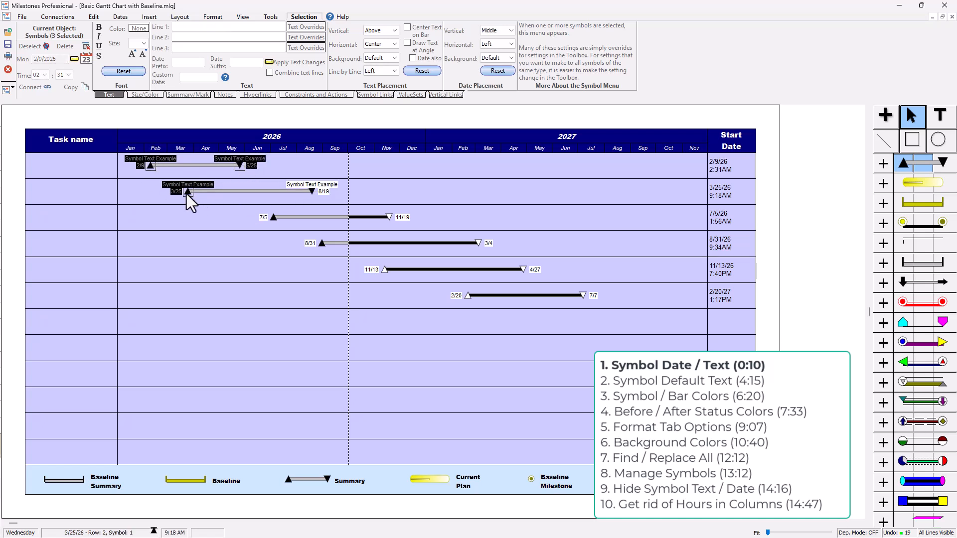
ctrl+click(313, 192)
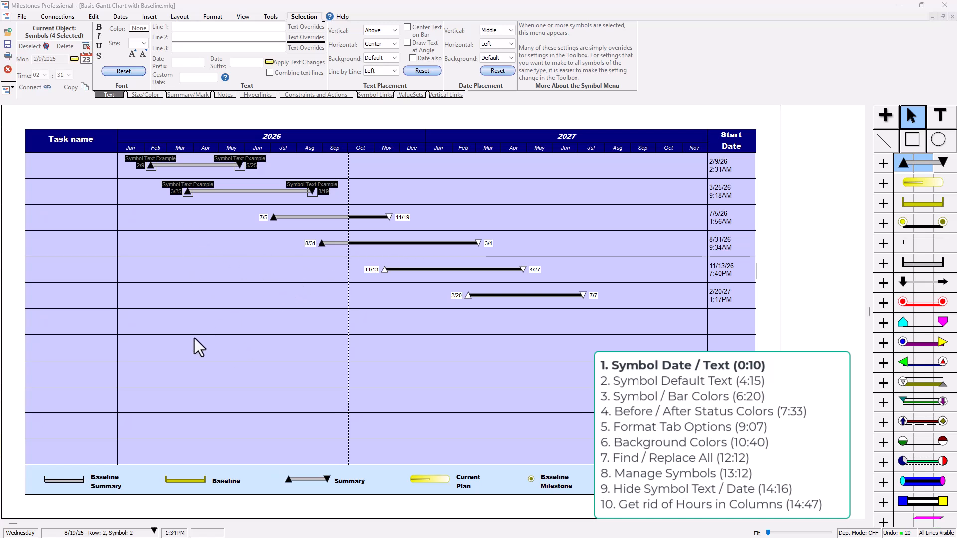
click(36, 44)
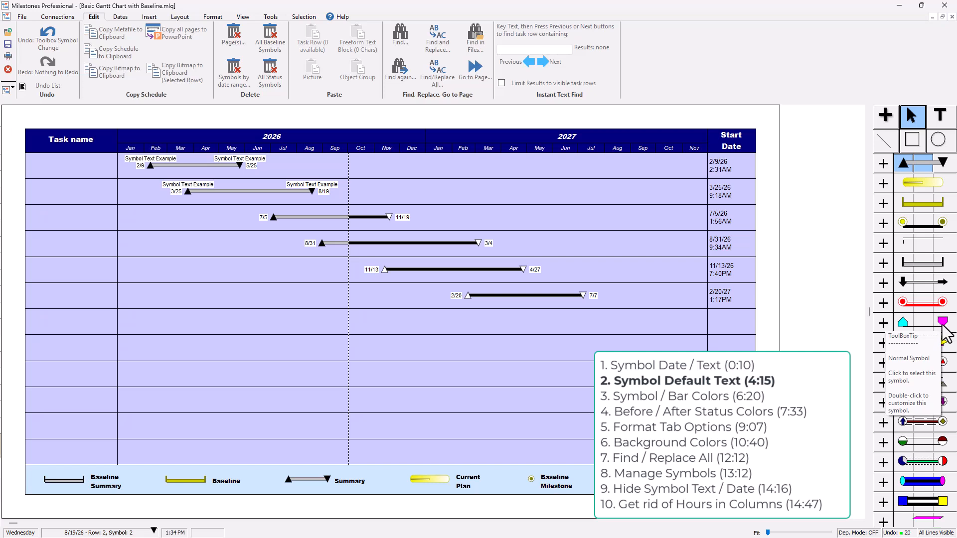
- Set line 1 of the default text of the toolbox's magenta pentagon symbol to "Default Text"
click(942, 324)
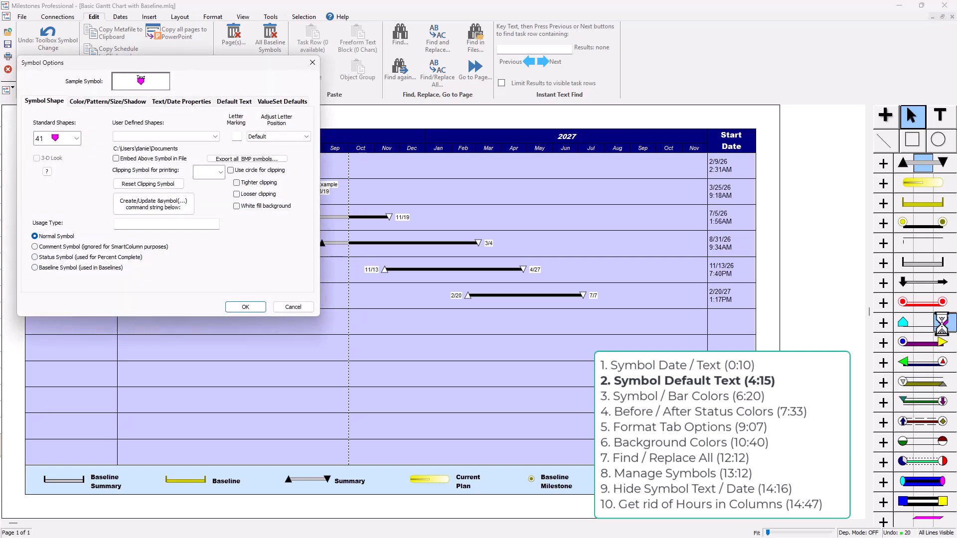
click(234, 101)
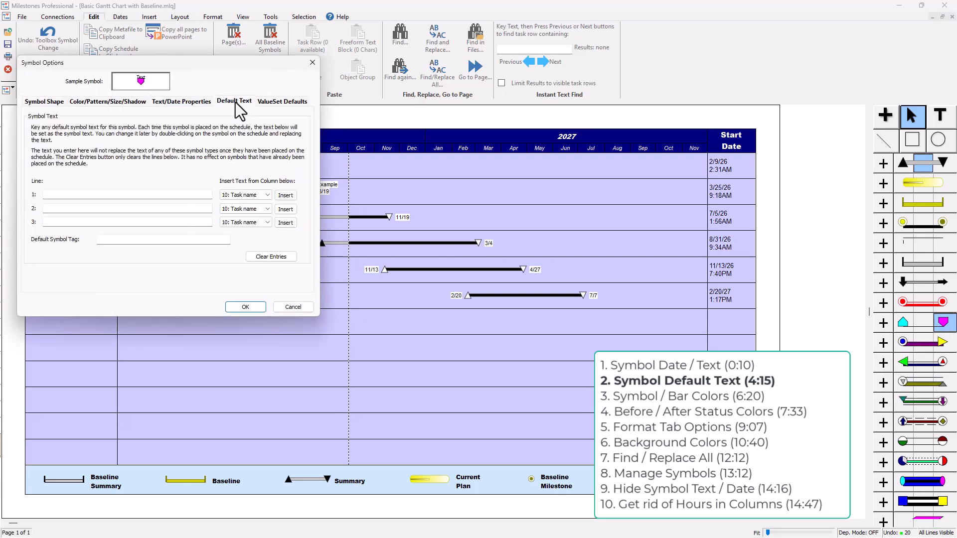
click(94, 197)
text(Text)
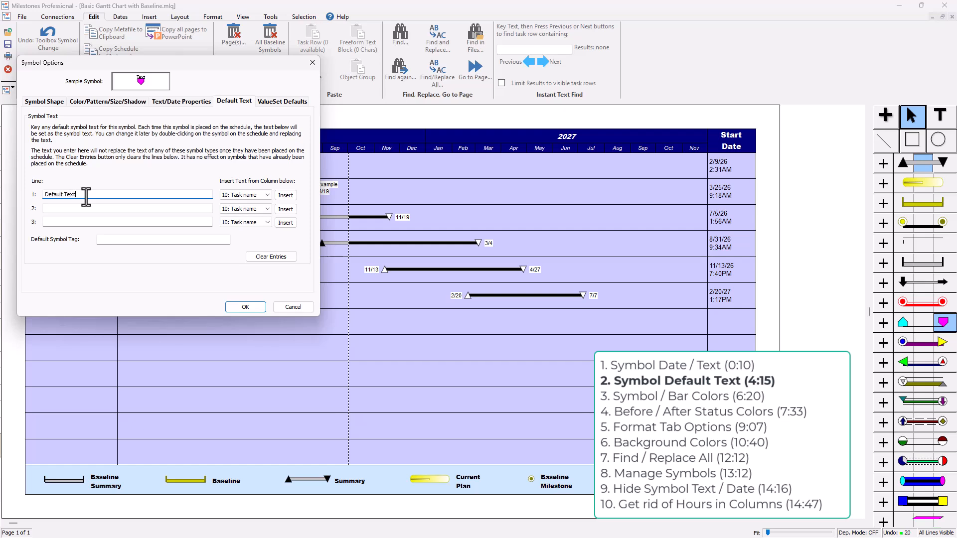
click(258, 306)
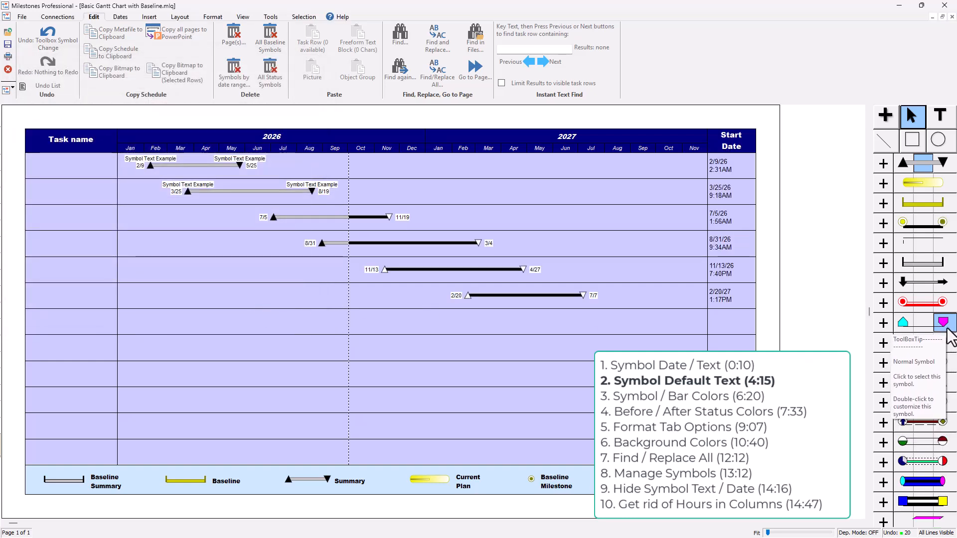
- Place four magenta pentagon symbols in the seventh row at about late March, mid-August and mid-November 2026 and mid-April 2027
click(886, 116)
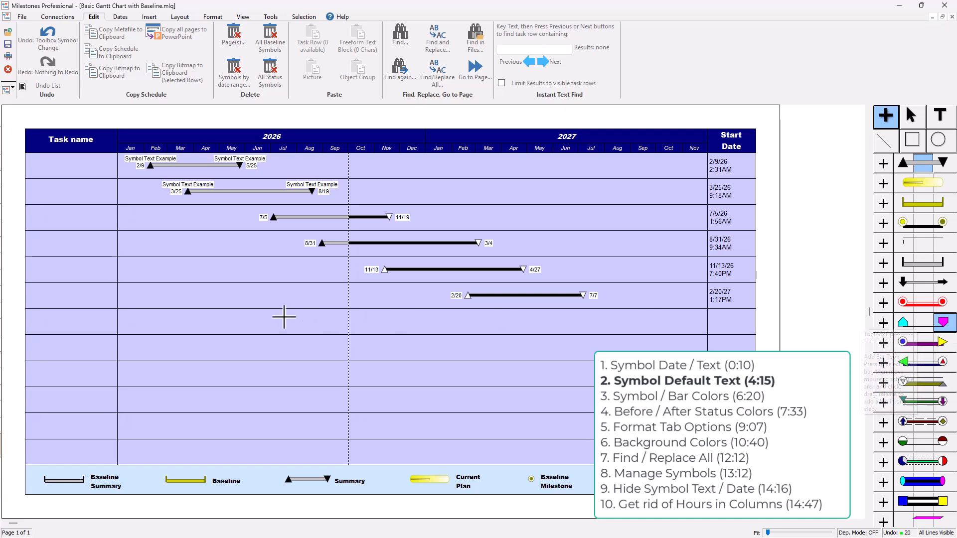
click(189, 321)
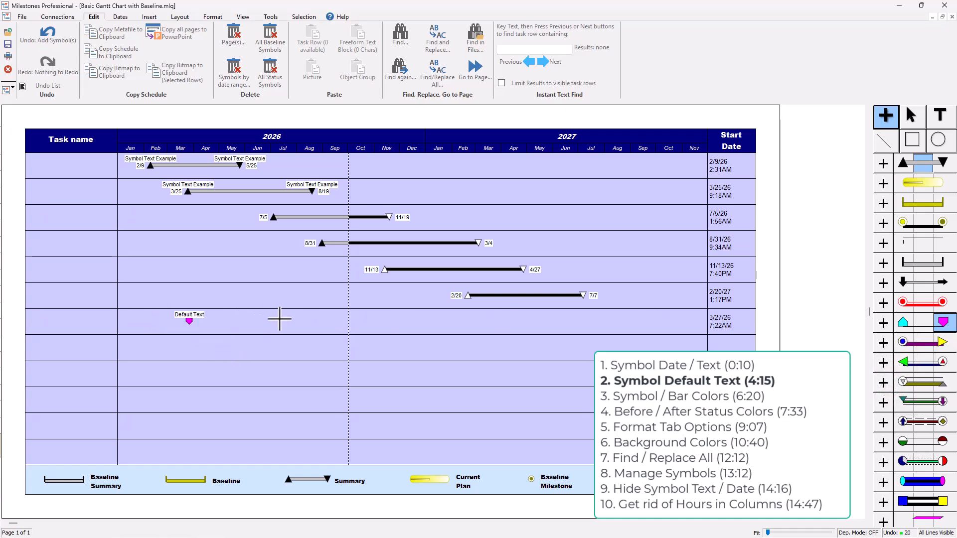
click(383, 321)
drag(438, 324, 514, 330)
click(308, 321)
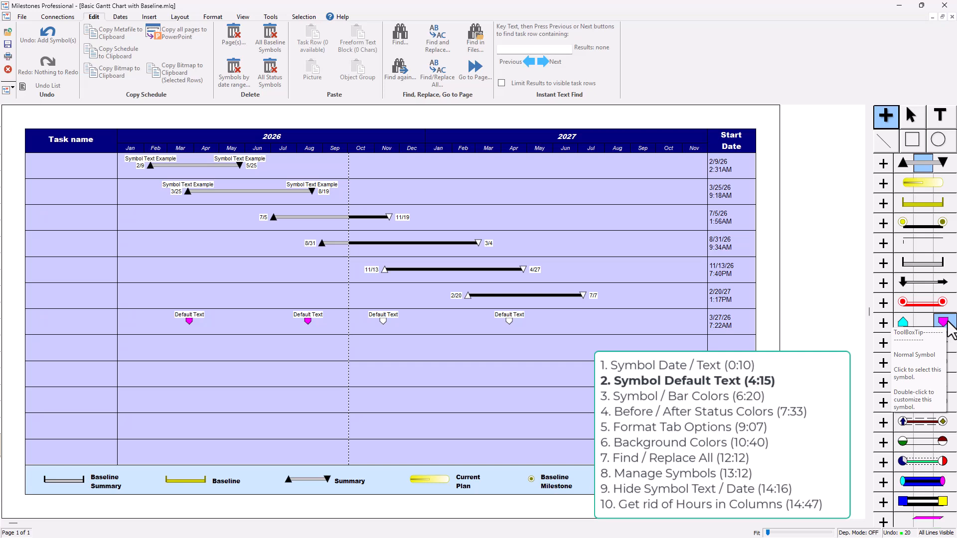
- Replace the magenta pentagon symbol's line 1 default text with the Task name column reference (&col10)
double_click(948, 323)
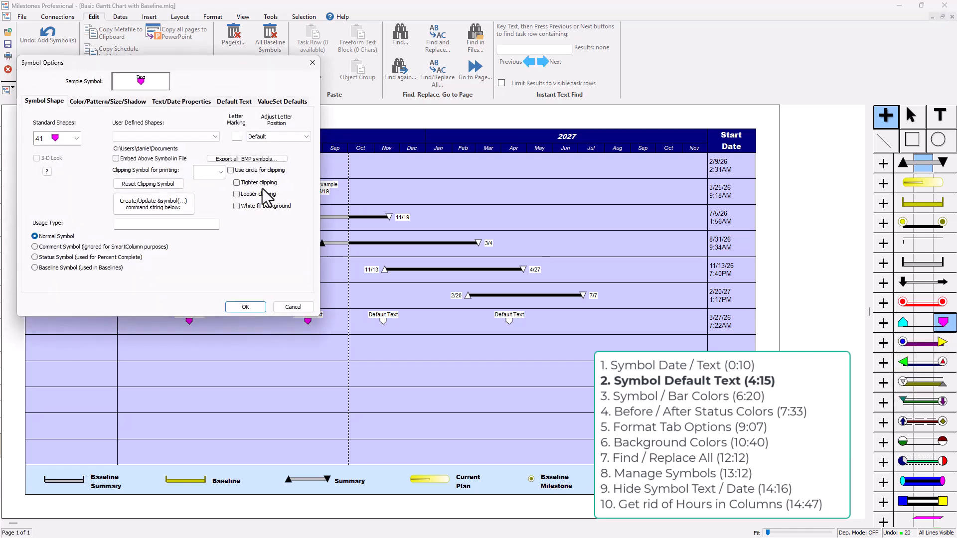
click(183, 101)
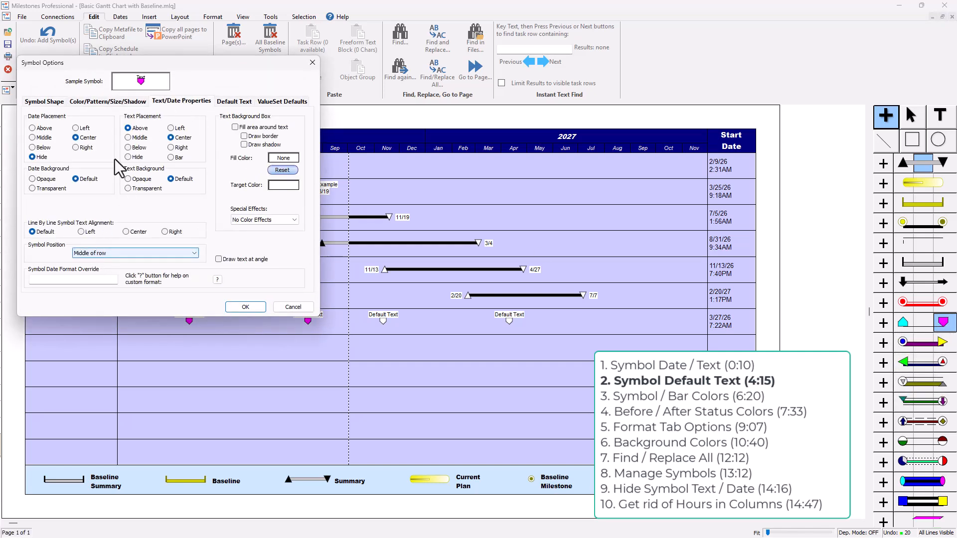
click(233, 101)
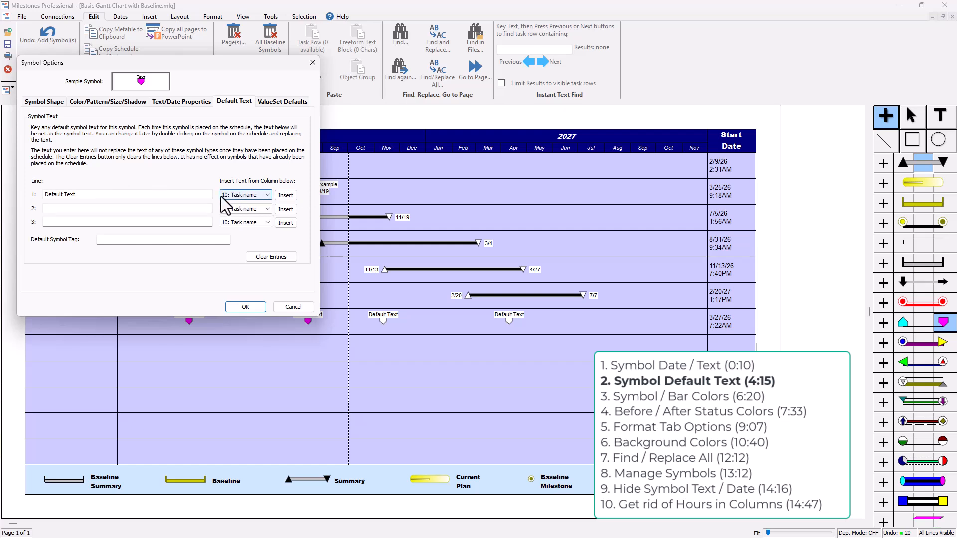
click(195, 196)
drag(194, 196, 45, 198)
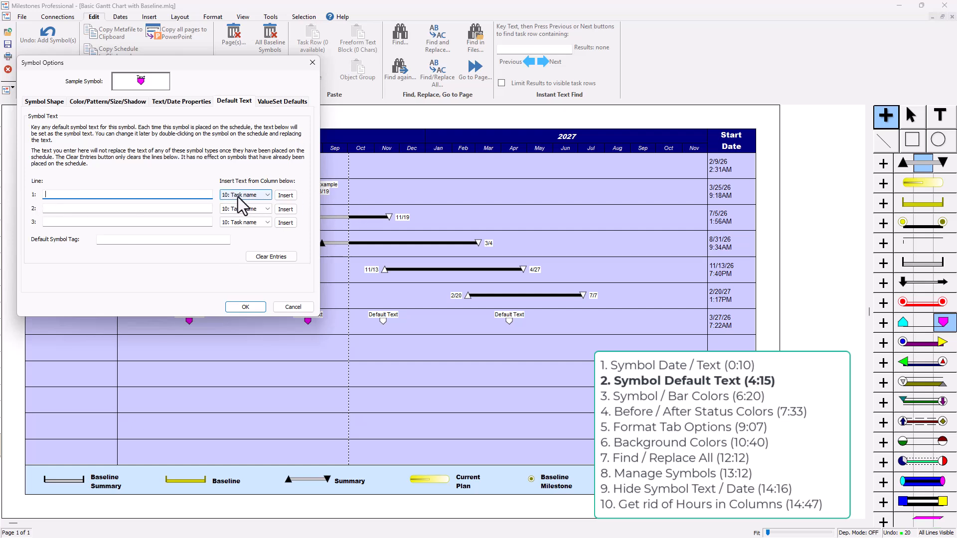
click(287, 196)
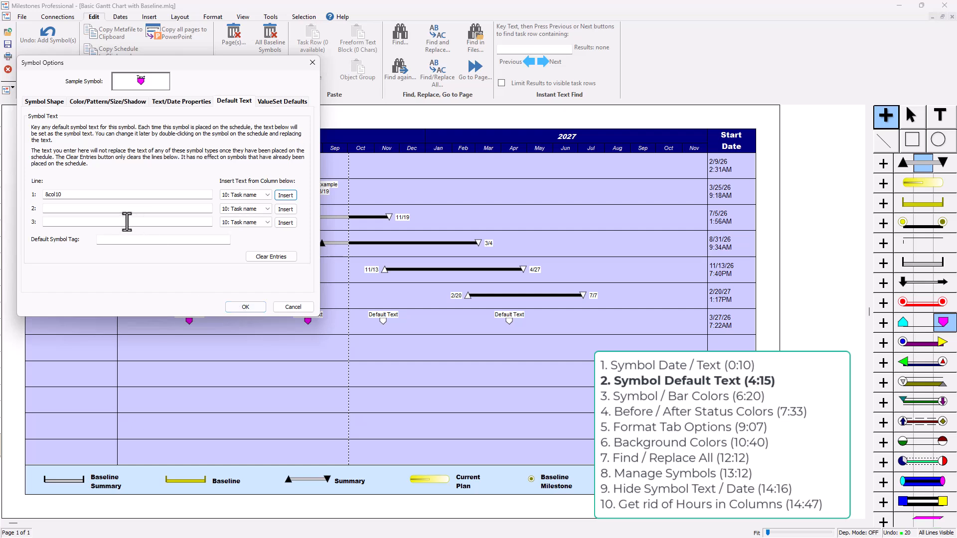
drag(64, 195, 37, 194)
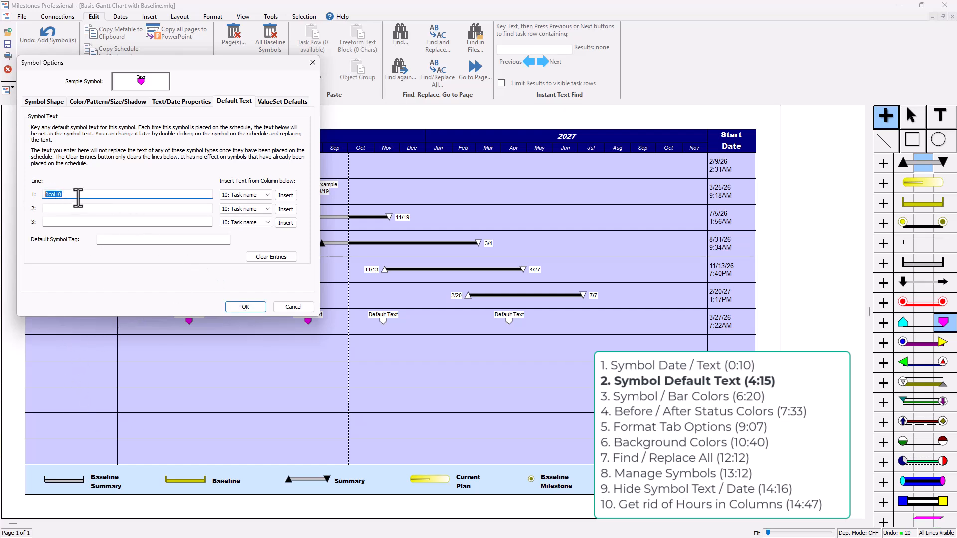
click(265, 195)
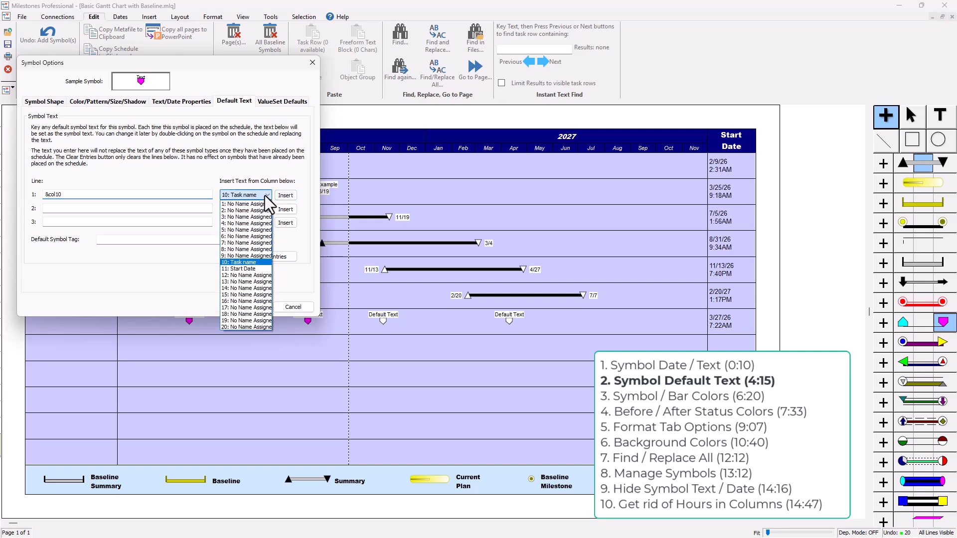
click(265, 195)
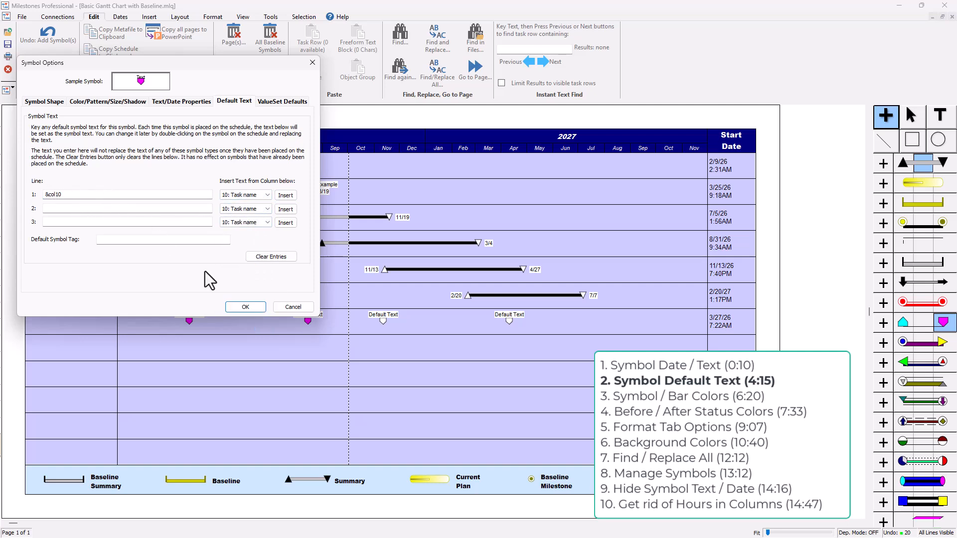
click(241, 308)
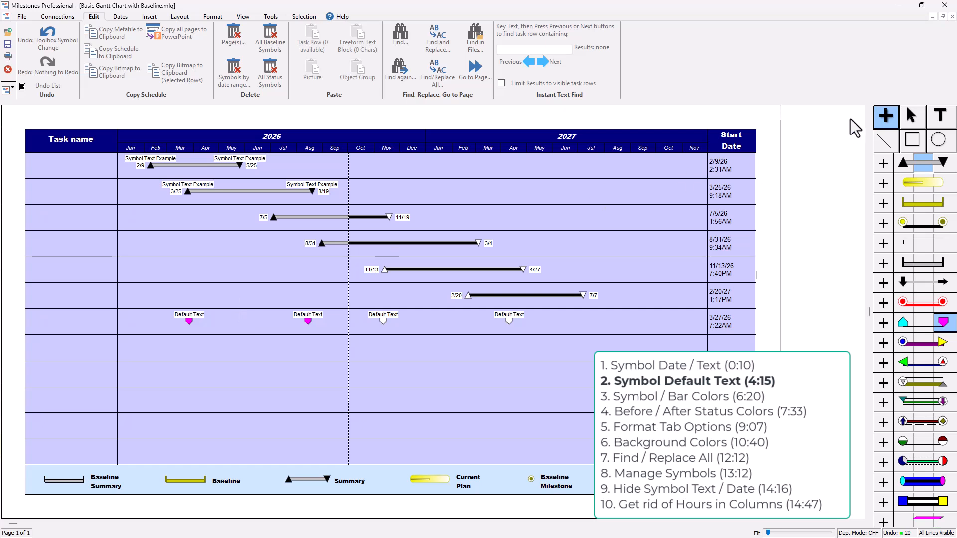
- Enter "Example Column Text", "Task A" and "Task B" as the task names of rows eight to ten
click(940, 114)
click(53, 345)
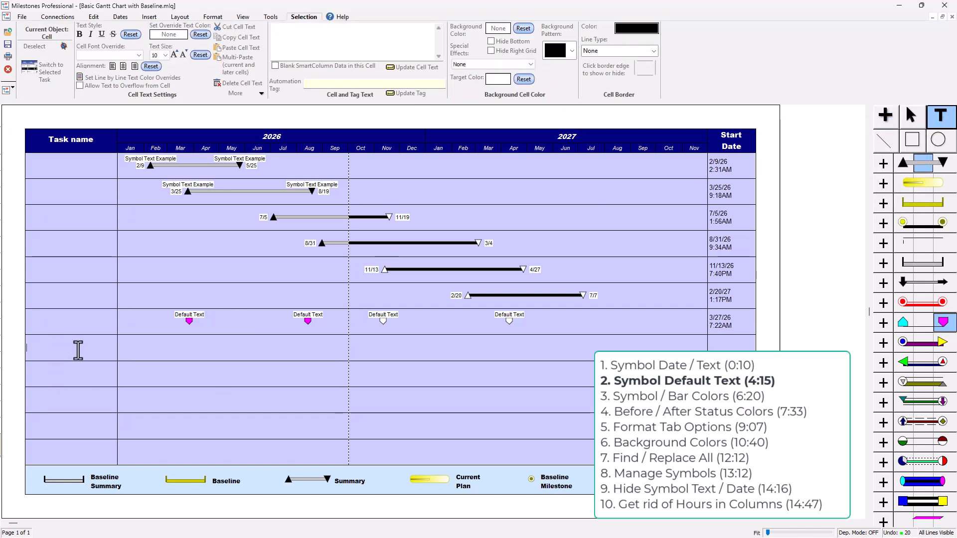
text(Example Column Text)
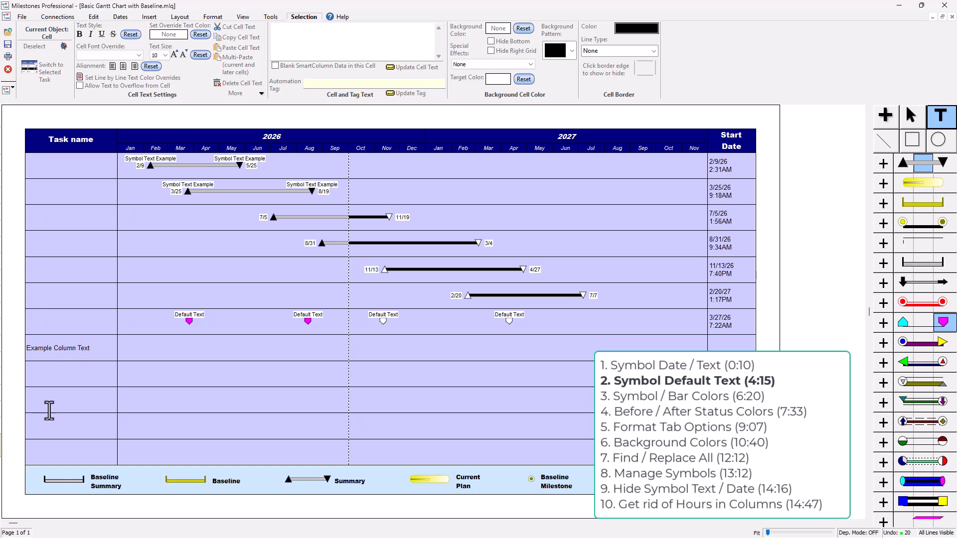
text(Task A)
click(54, 399)
text(Task)
click(911, 116)
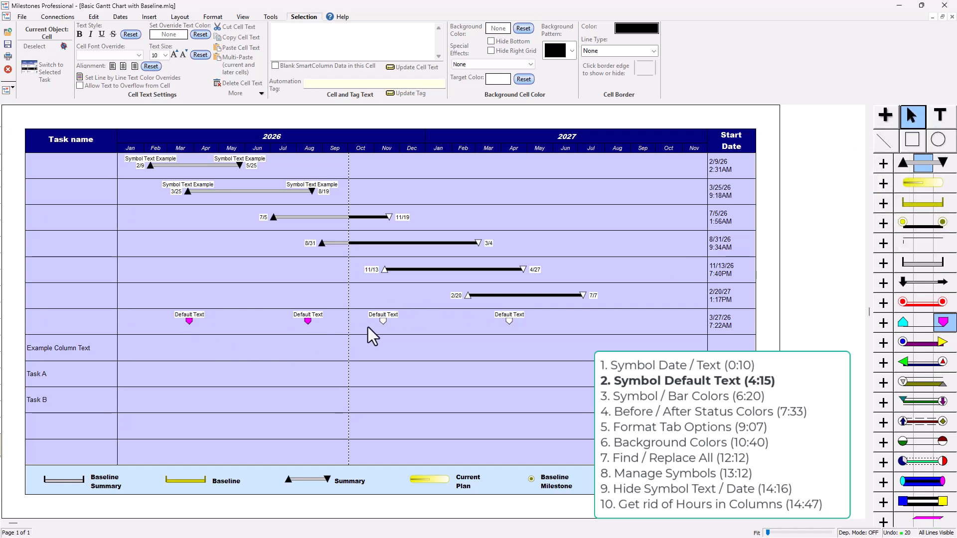
- Place a magenta pentagon symbol in each newly named row, at about late April, mid-July and mid-October 2026
click(946, 323)
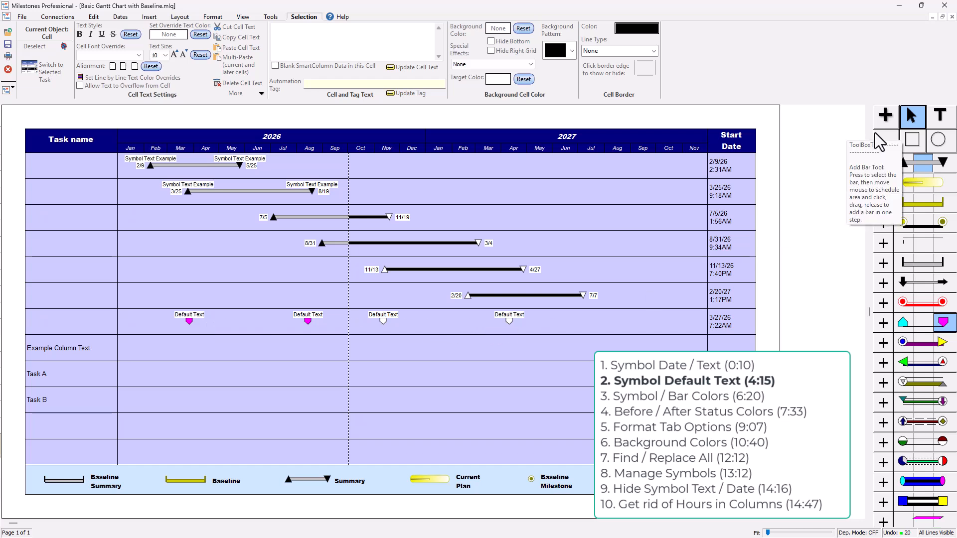
click(885, 115)
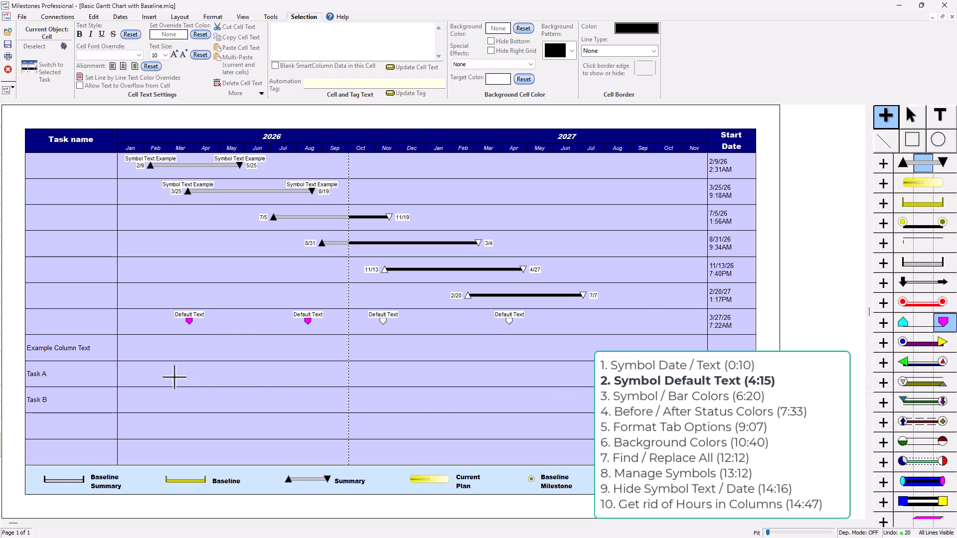
click(211, 347)
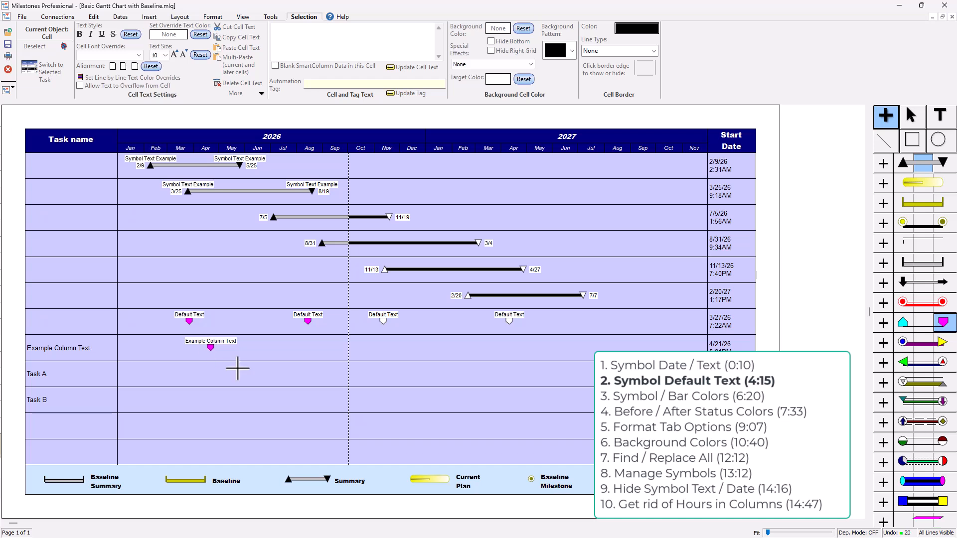
click(286, 373)
click(364, 399)
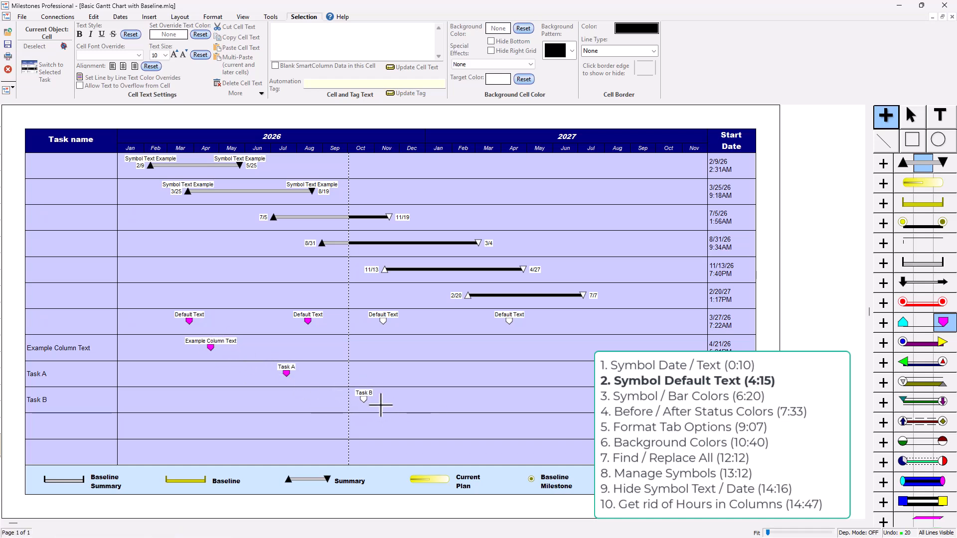
right_click(301, 331)
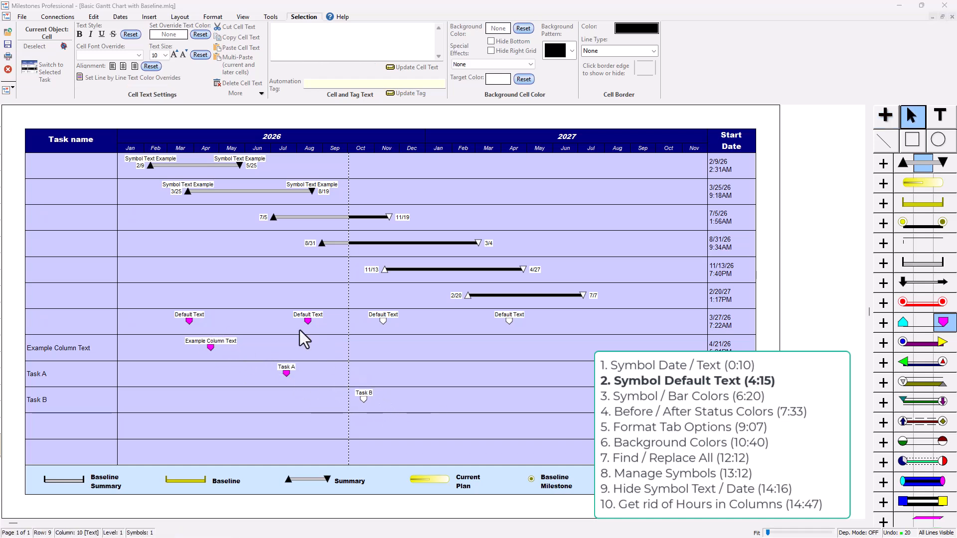
- Rename the "Task A" cell in the Task name column to "Task C" and clear the selection
click(91, 372)
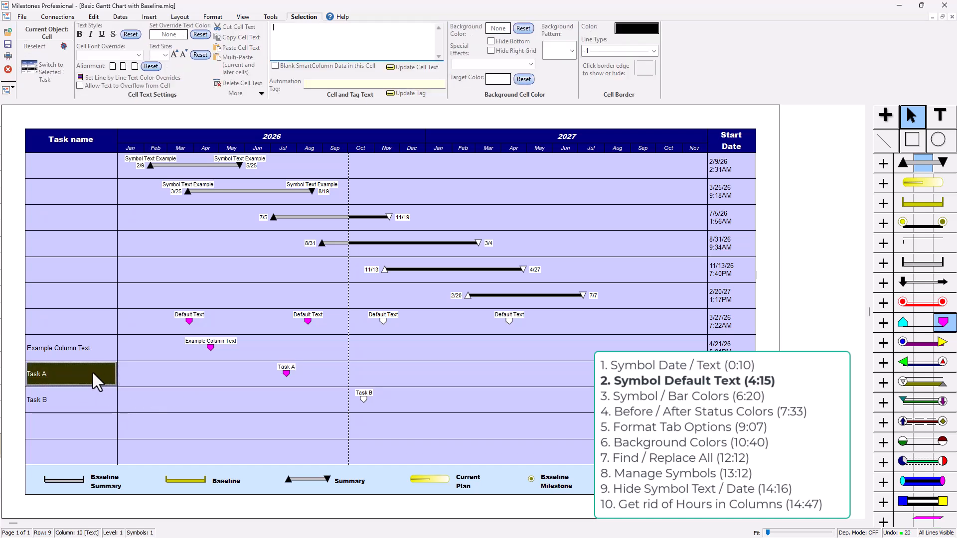
drag(296, 27, 285, 27)
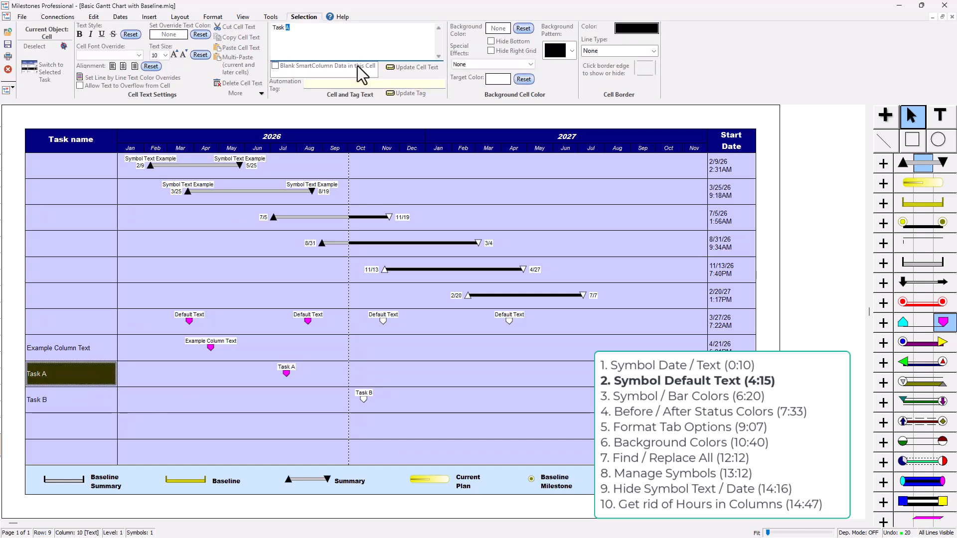
text(C)
click(405, 67)
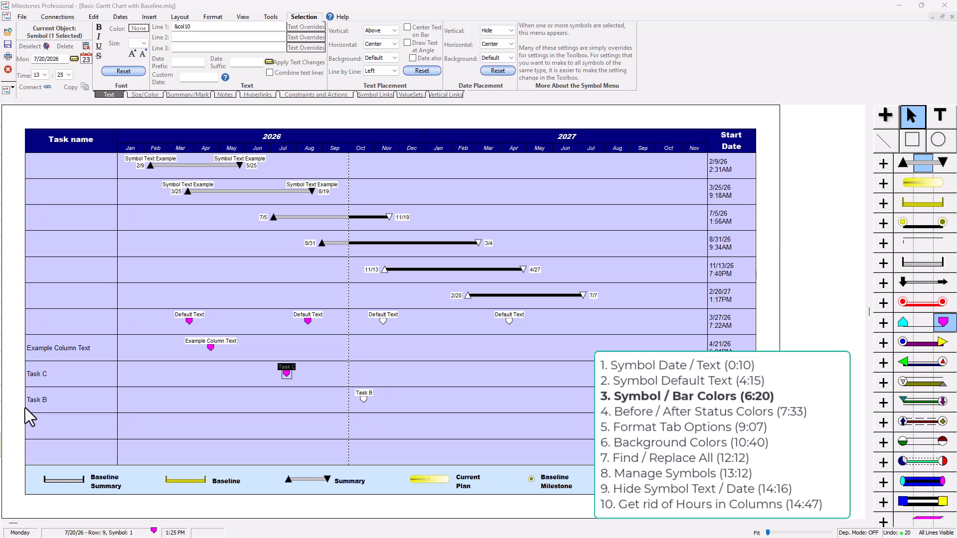
click(913, 118)
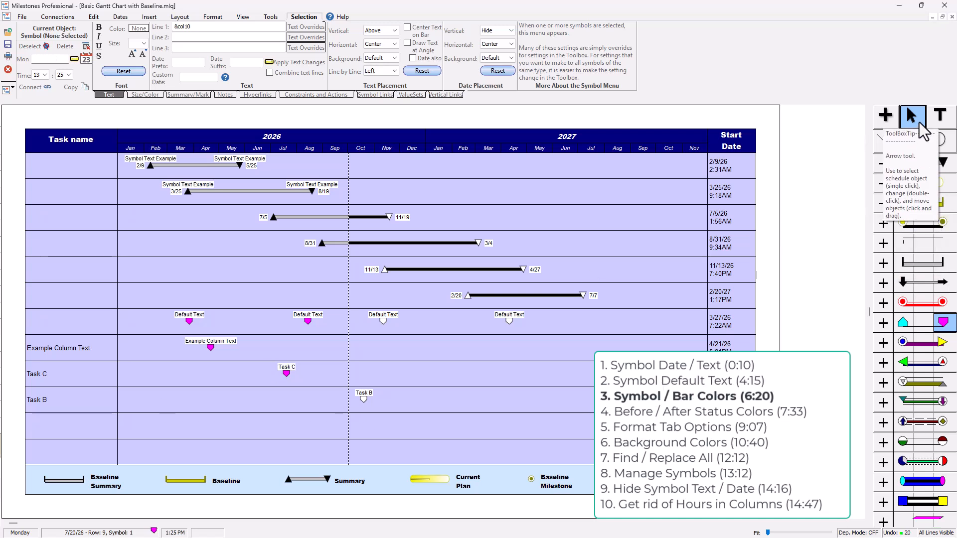
- Override the fill color of the start symbol in the first row with red
click(151, 168)
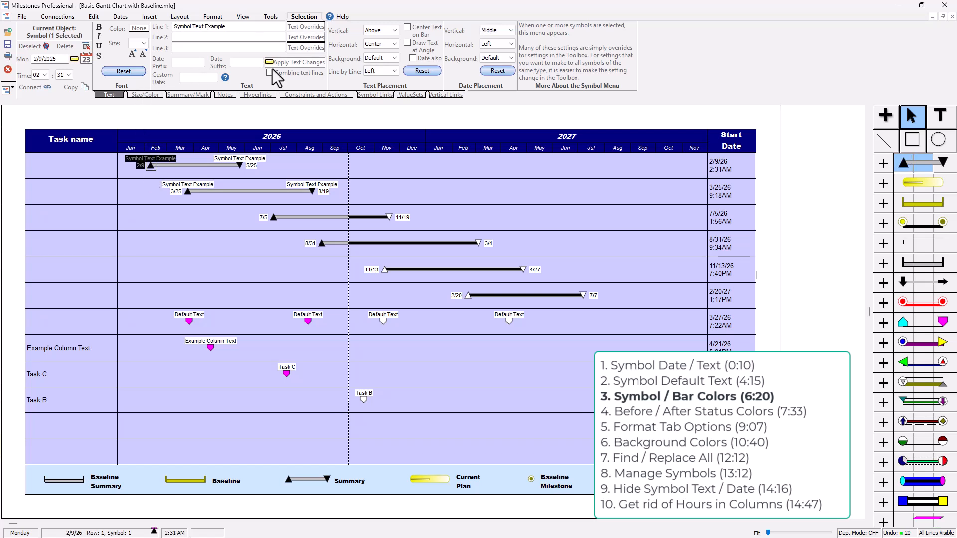
click(144, 94)
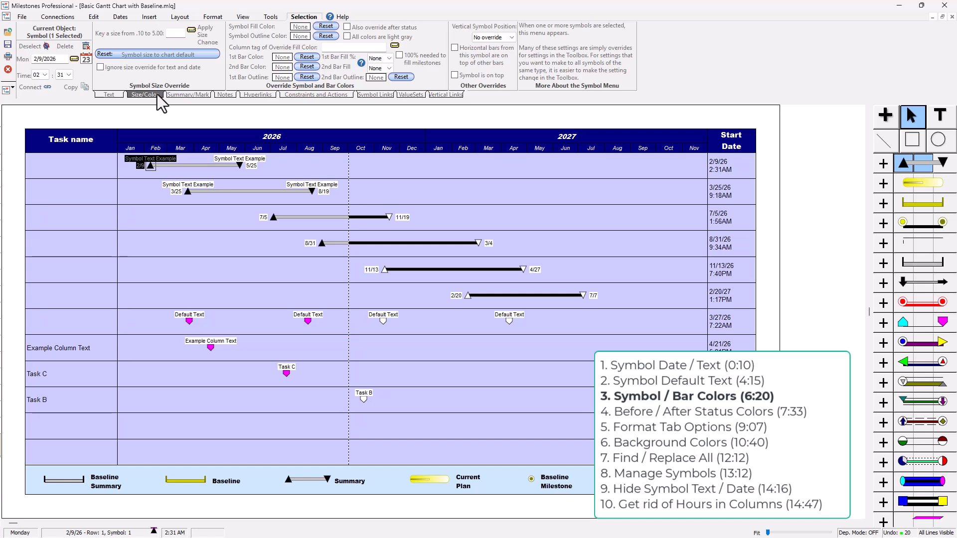
click(300, 26)
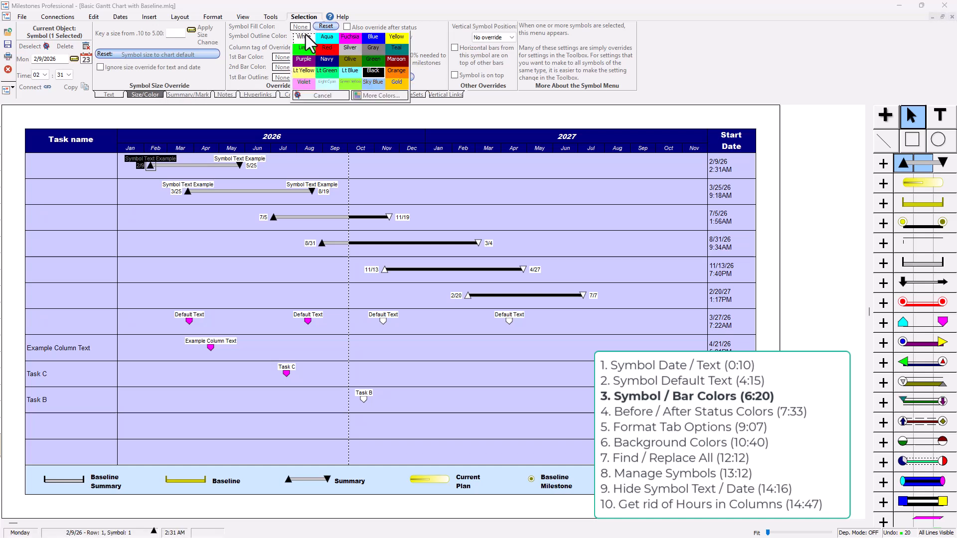
click(329, 51)
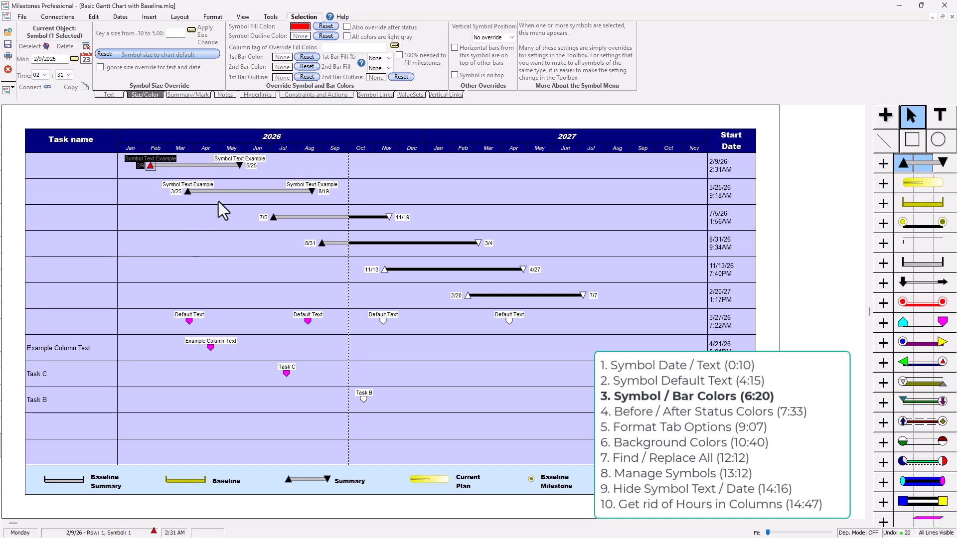
- Apply a red fill override to the start symbols of rows two to four as well, and reset the override on all four symbols
ctrl+click(189, 193)
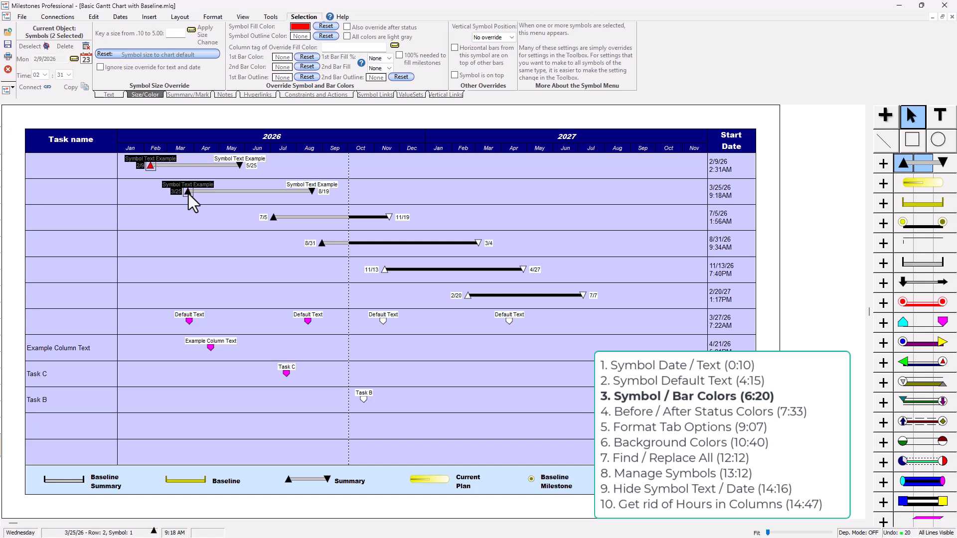
ctrl+click(275, 219)
ctrl+click(322, 244)
click(302, 26)
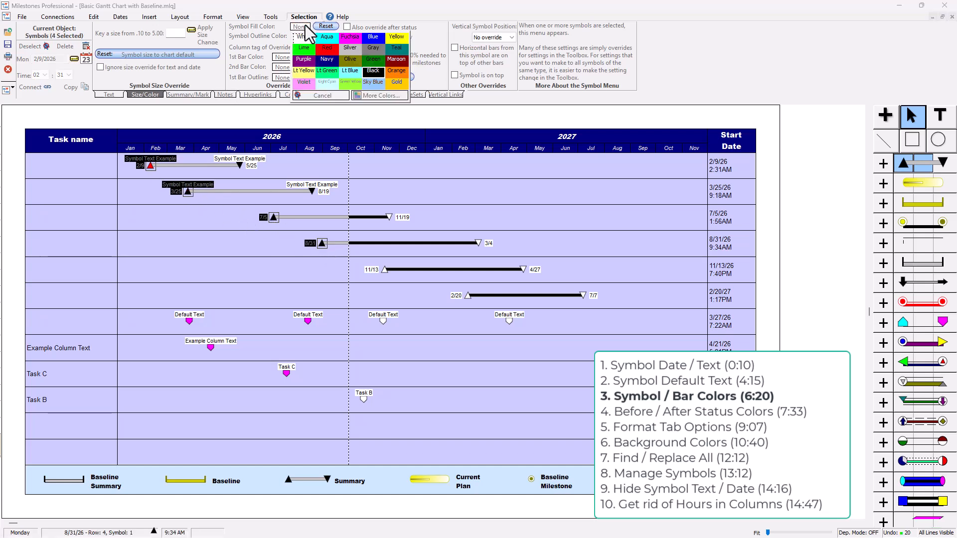
click(326, 47)
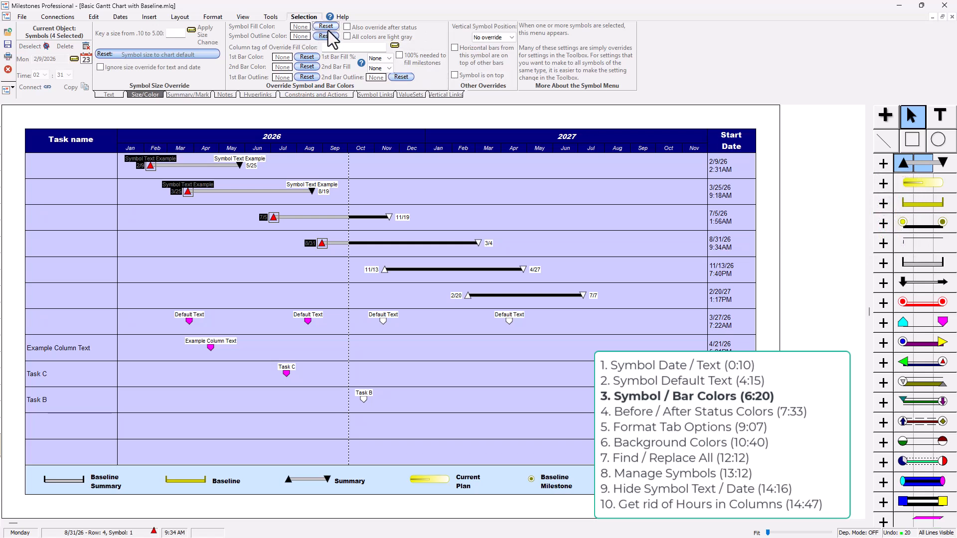
click(197, 282)
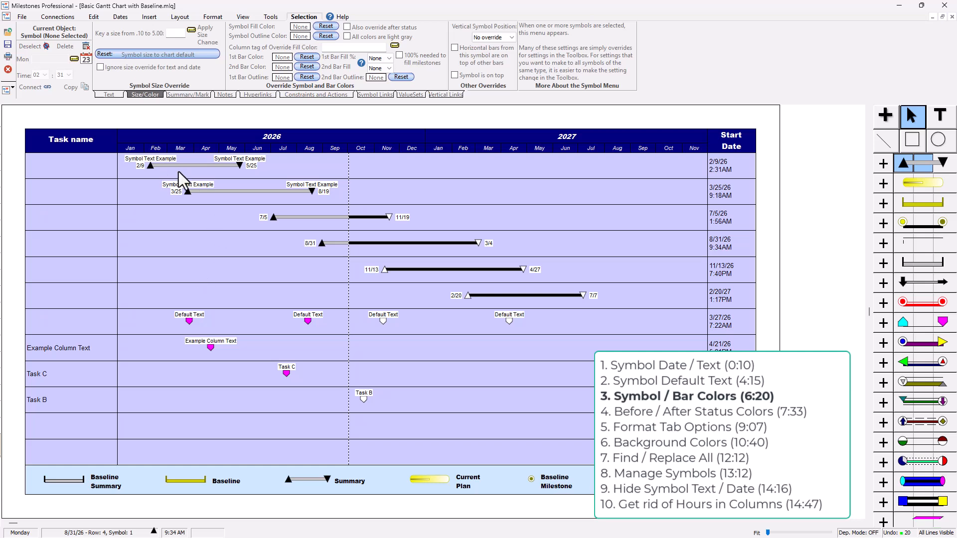
- Set the default fill color of the Summary start triangle in the toolbox to red
double_click(907, 168)
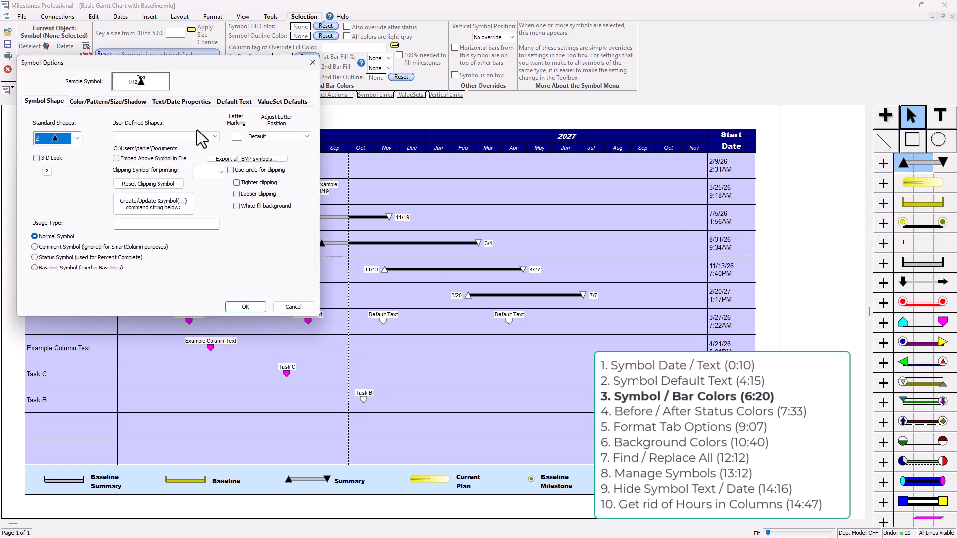
click(106, 101)
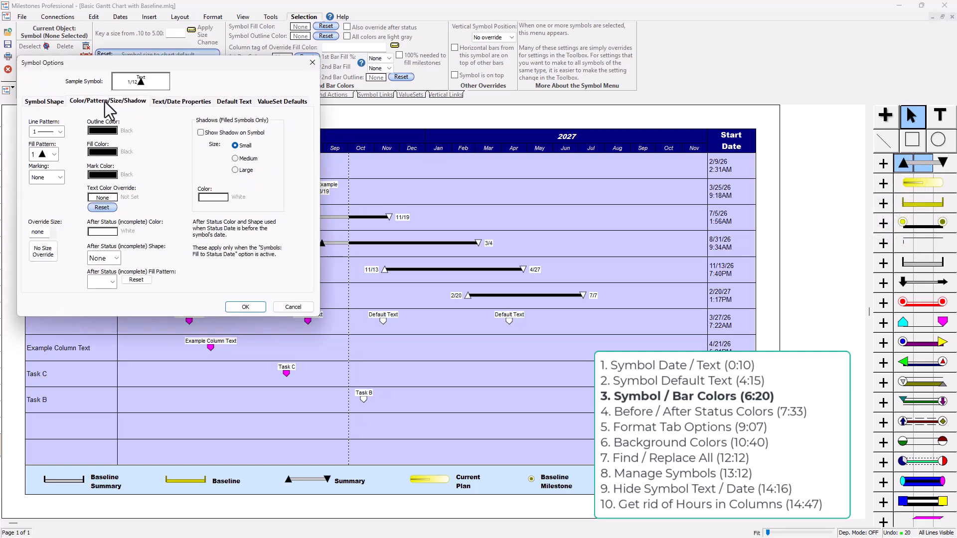
click(100, 152)
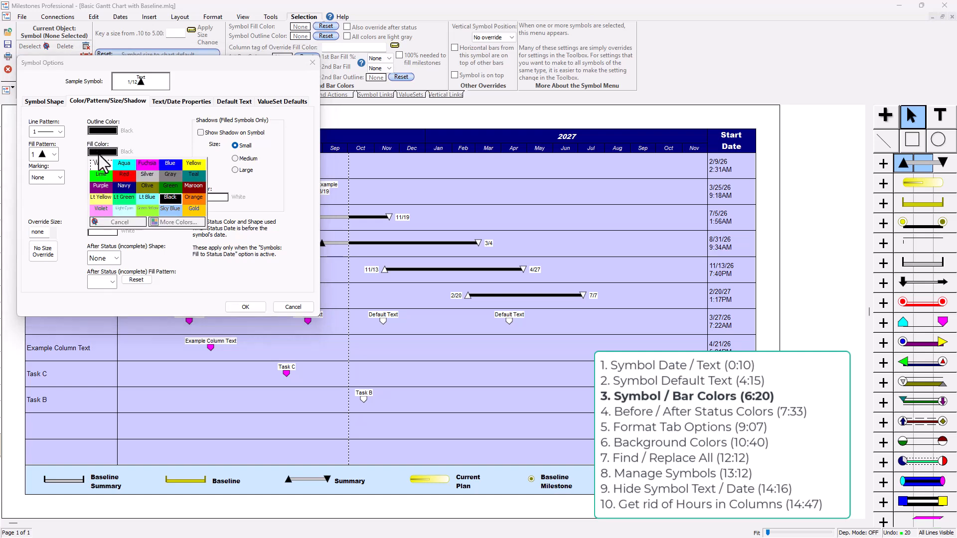
click(126, 181)
click(249, 307)
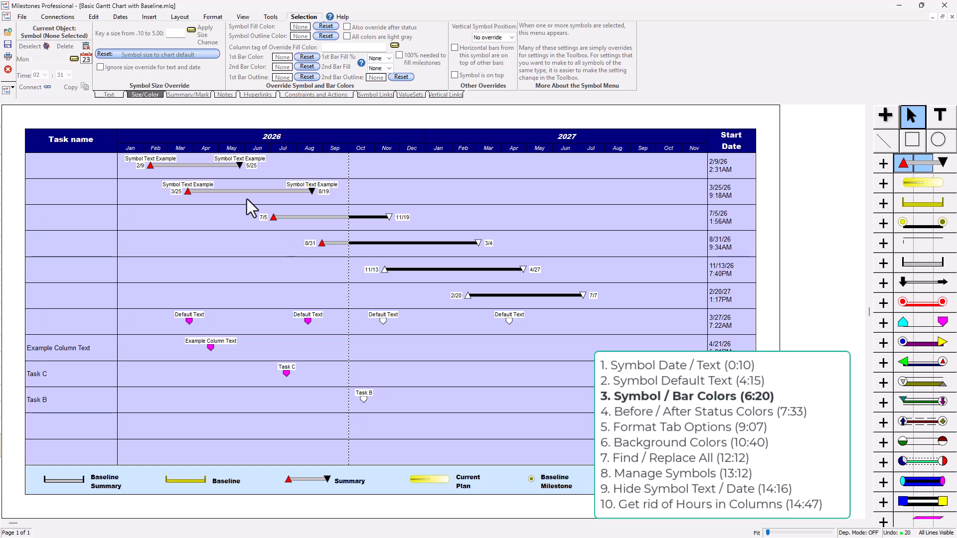
- Check the Summary bar's default color options, and override the first bar color of the second row's start symbol with blue
double_click(929, 167)
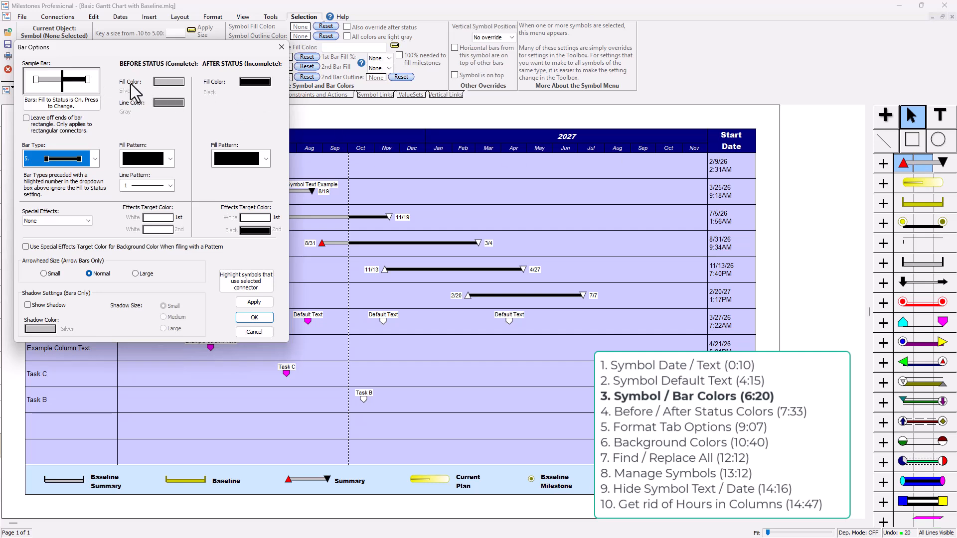
click(259, 331)
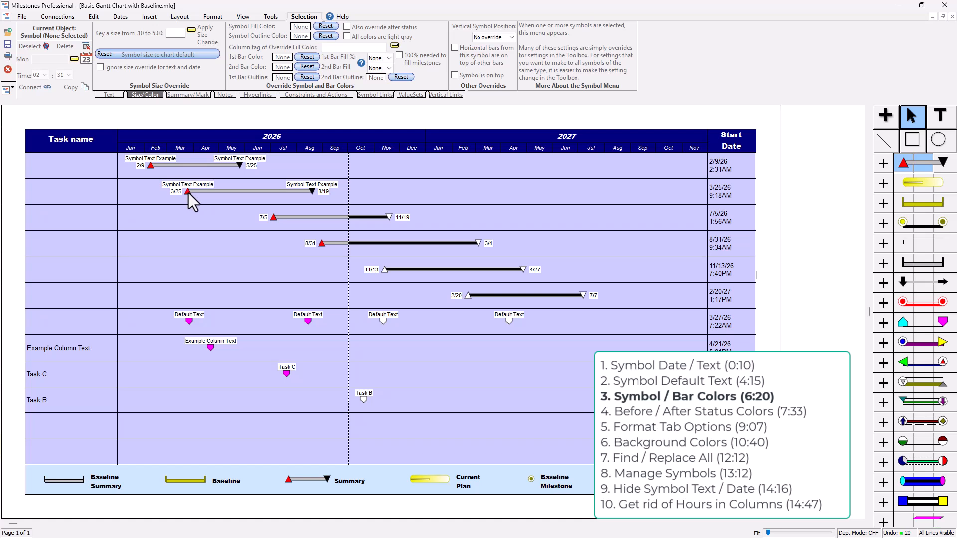
click(188, 192)
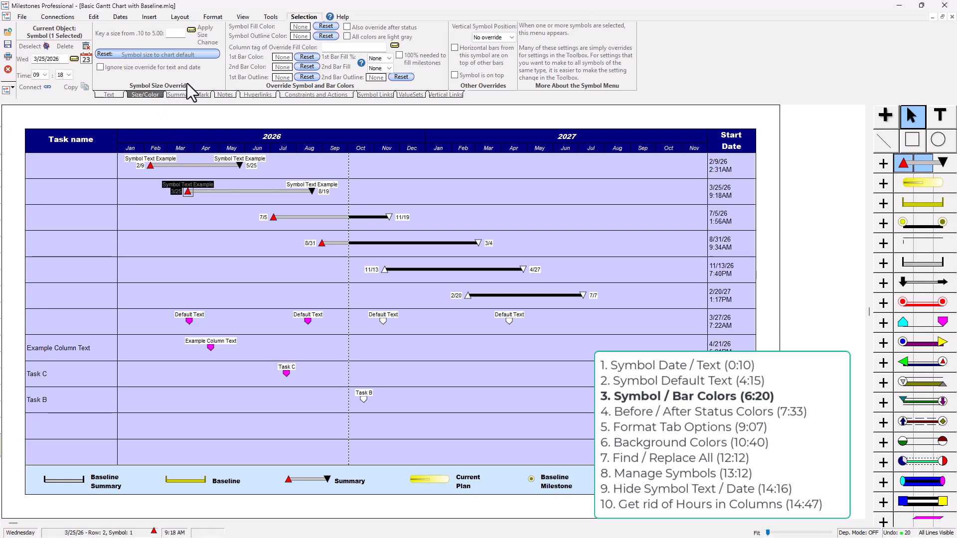
click(283, 58)
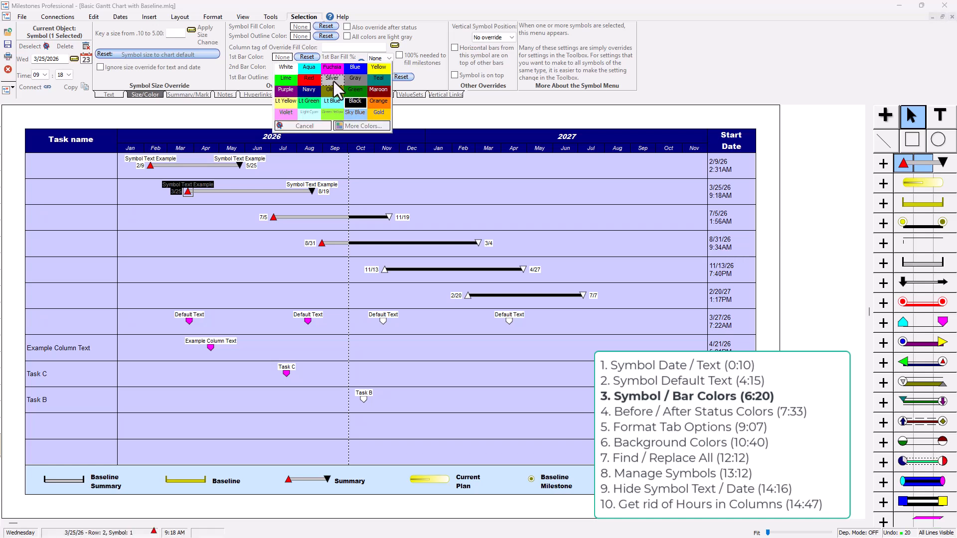
click(355, 70)
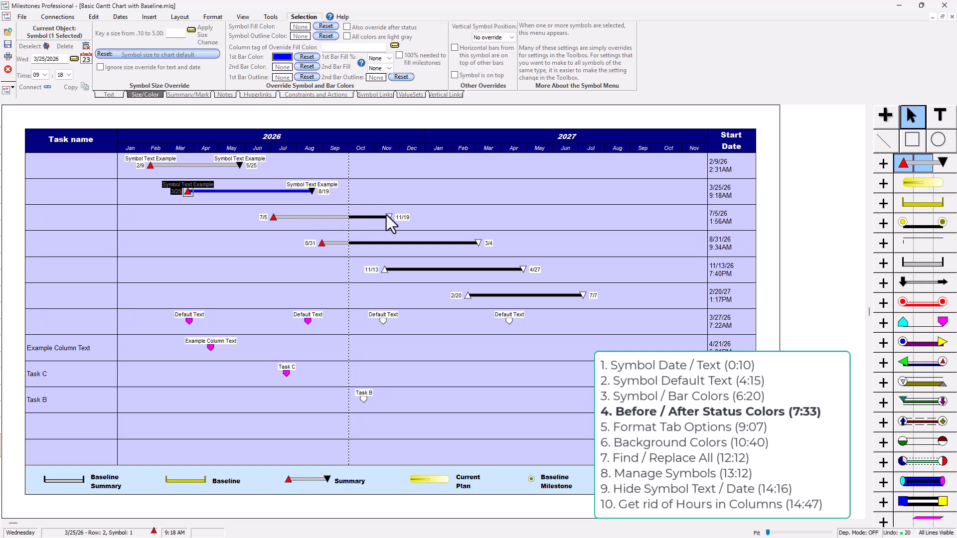
- Set the Summary bar's after-status (incomplete) fill color to silver in the toolbox
double_click(922, 168)
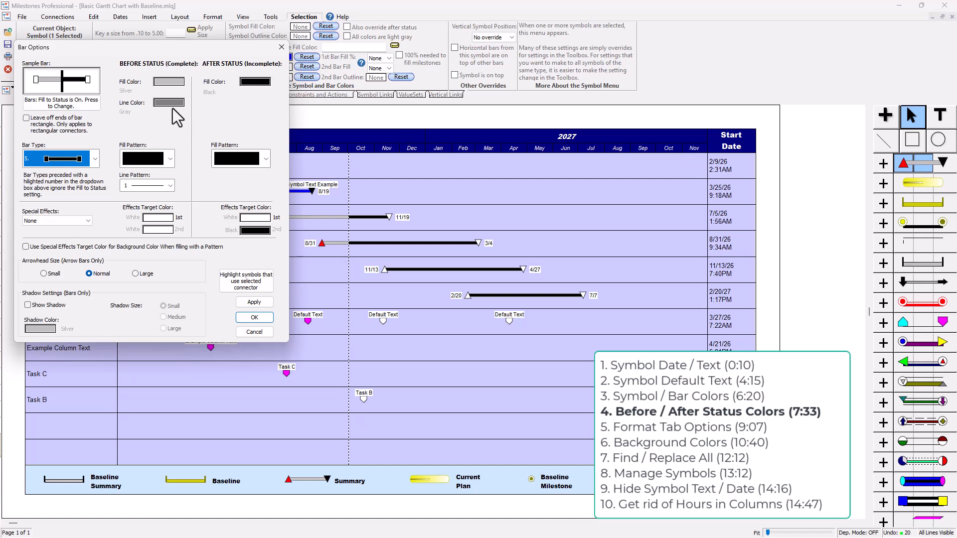
click(252, 81)
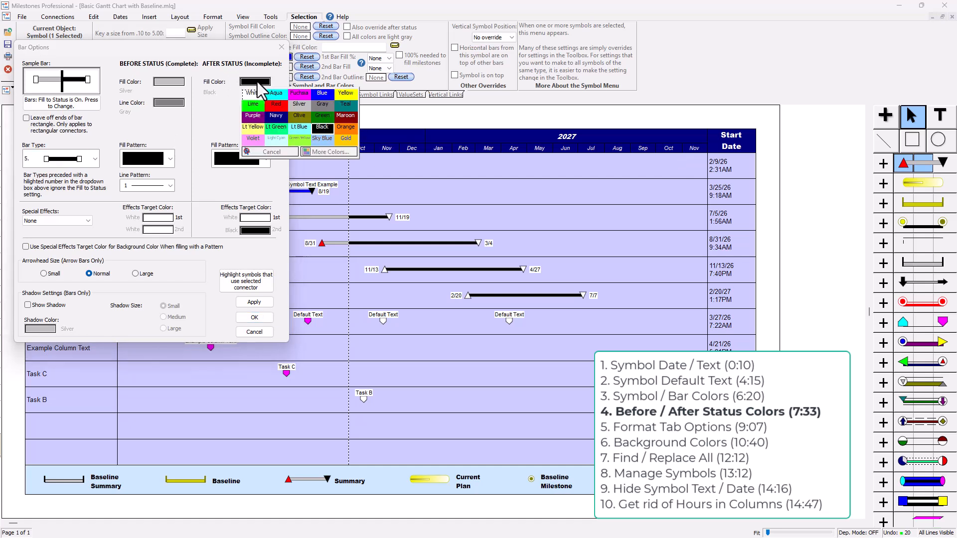
click(305, 107)
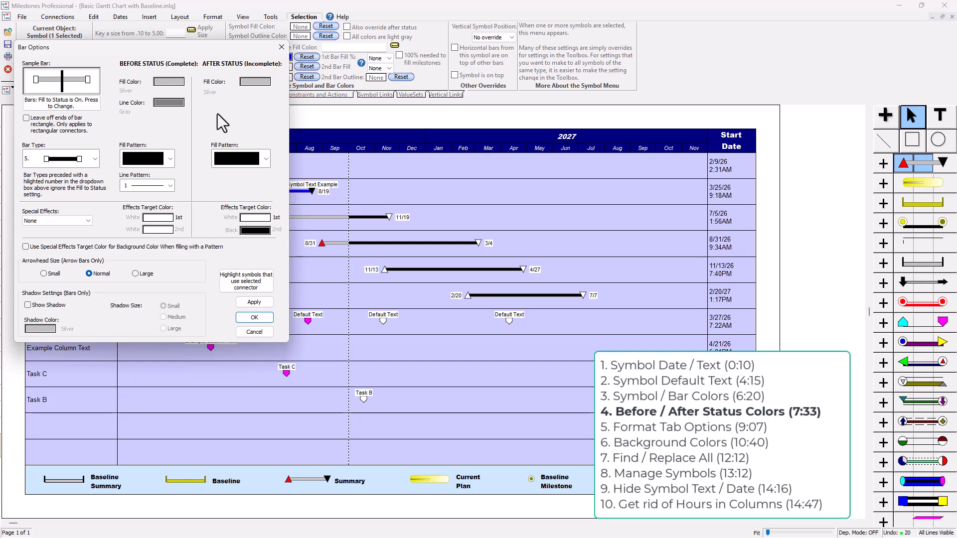
click(256, 318)
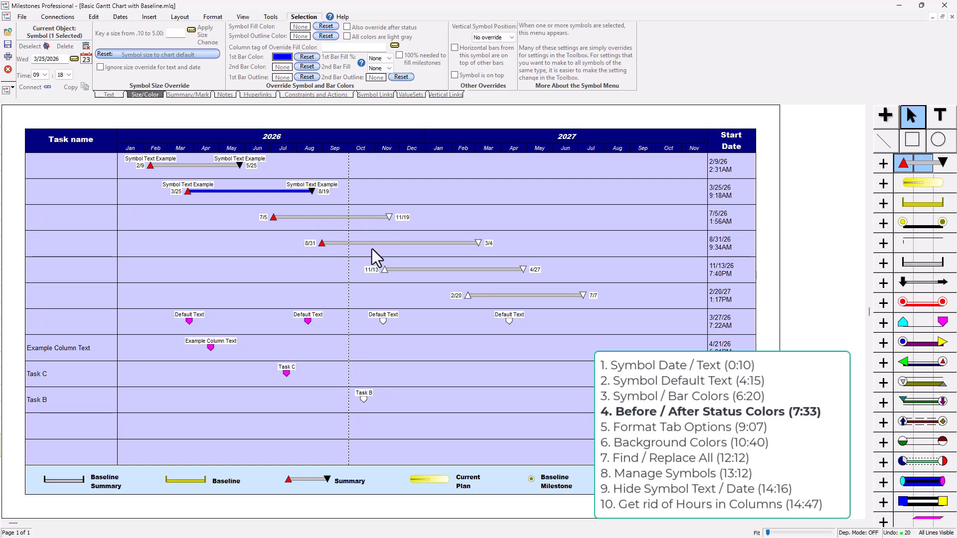
- Set the Summary bar's after-status (incomplete) fill color to white in the toolbox
click(127, 17)
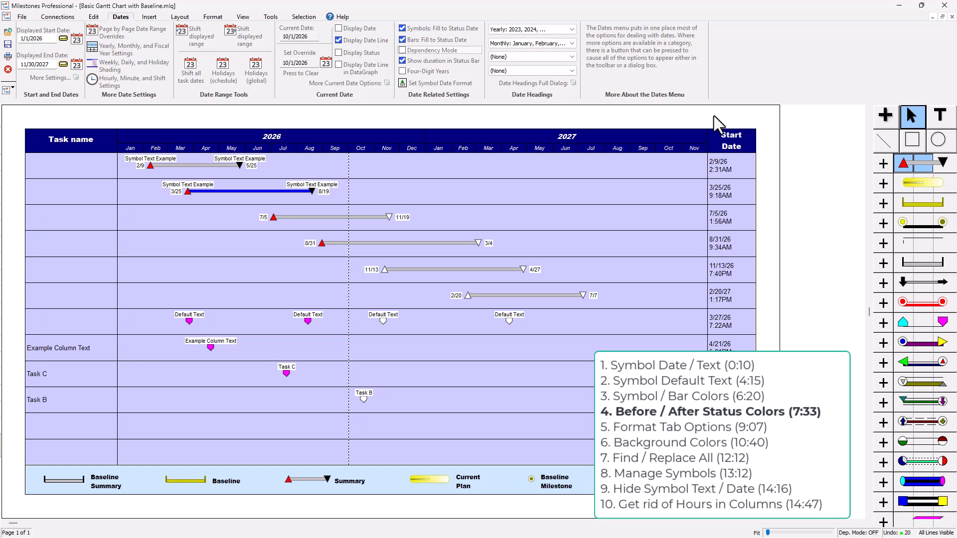
double_click(925, 163)
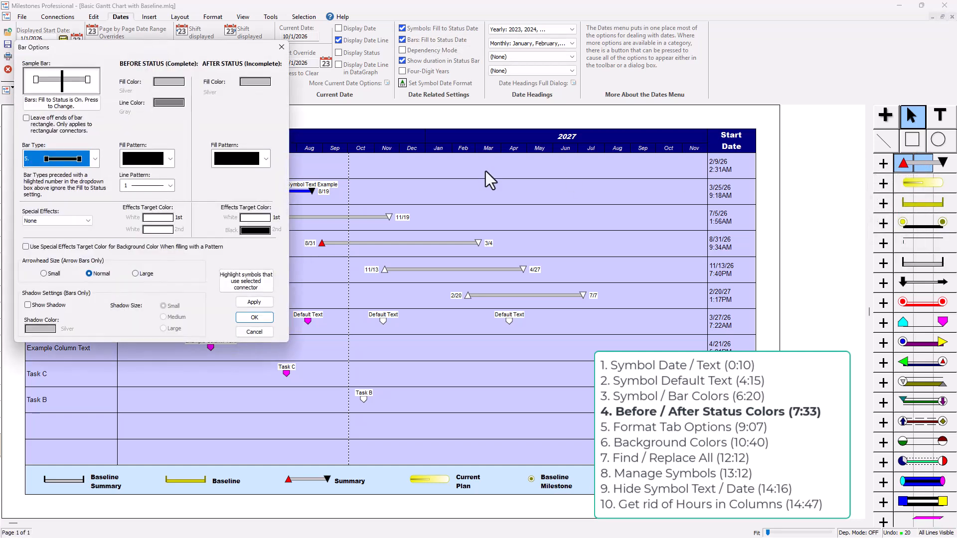
click(255, 81)
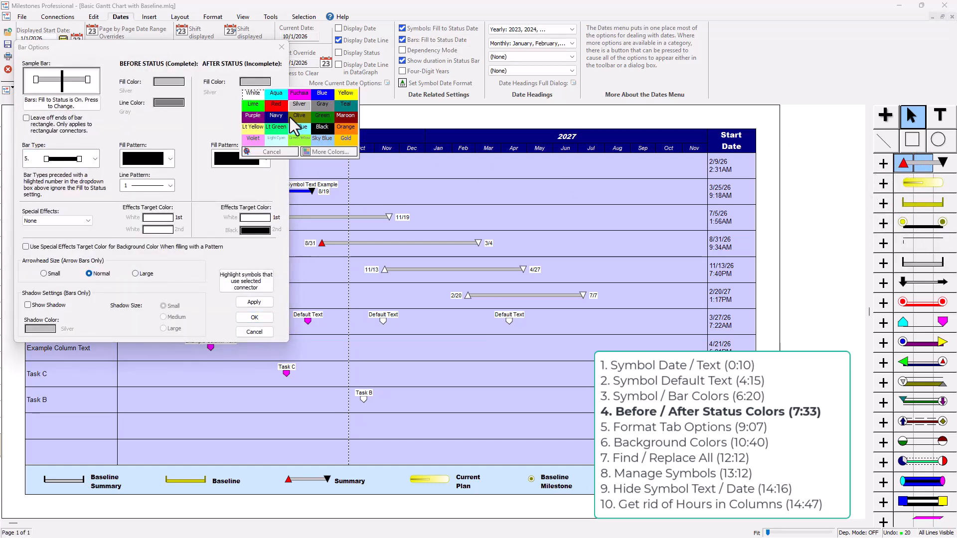
click(245, 94)
click(251, 319)
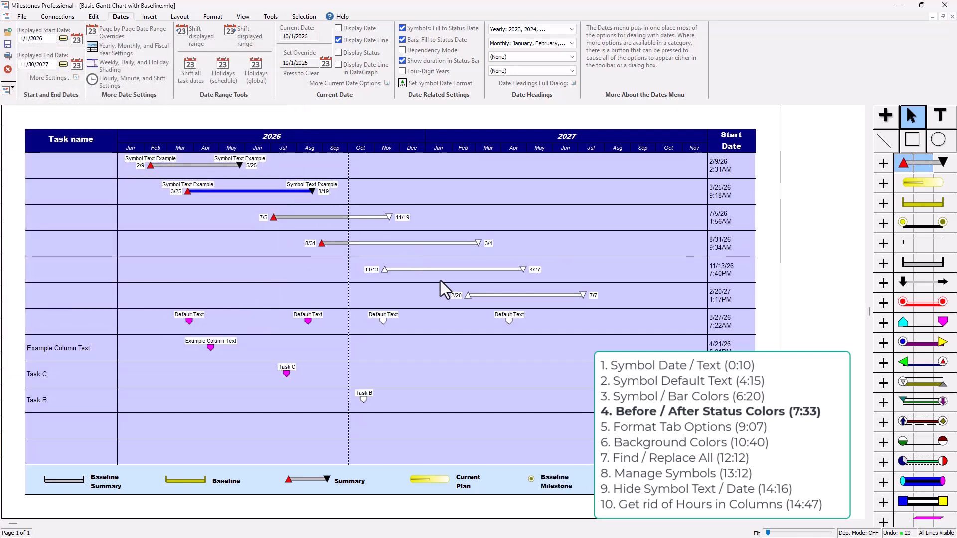
- Turn off filling to the status date for both bars and symbols
click(433, 38)
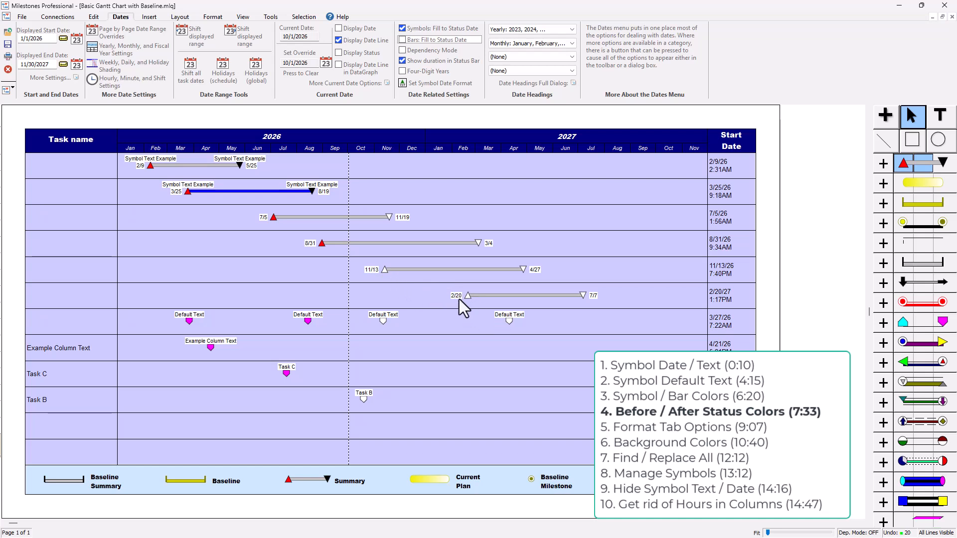
click(417, 26)
click(414, 28)
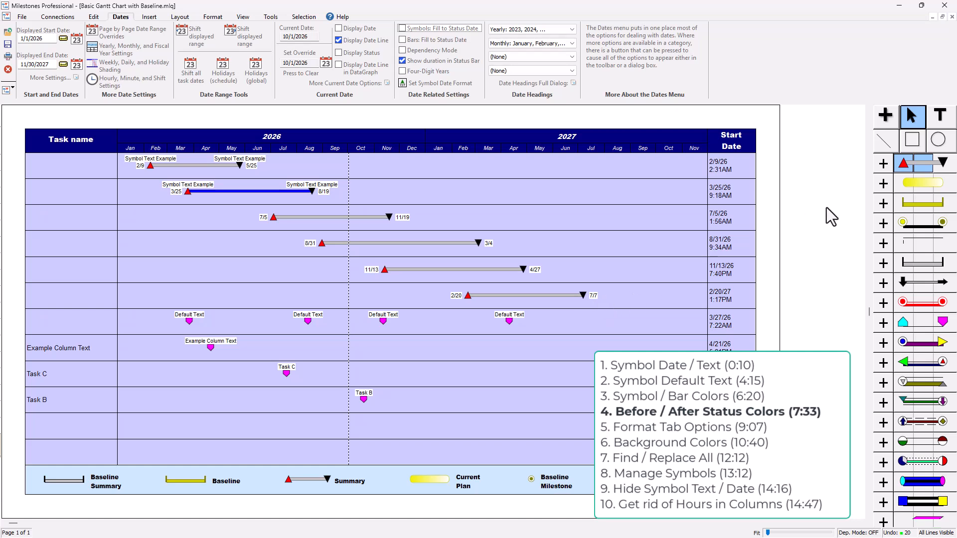
- Examine the after-status color, shape and fill pattern settings of the Summary start symbol
double_click(903, 166)
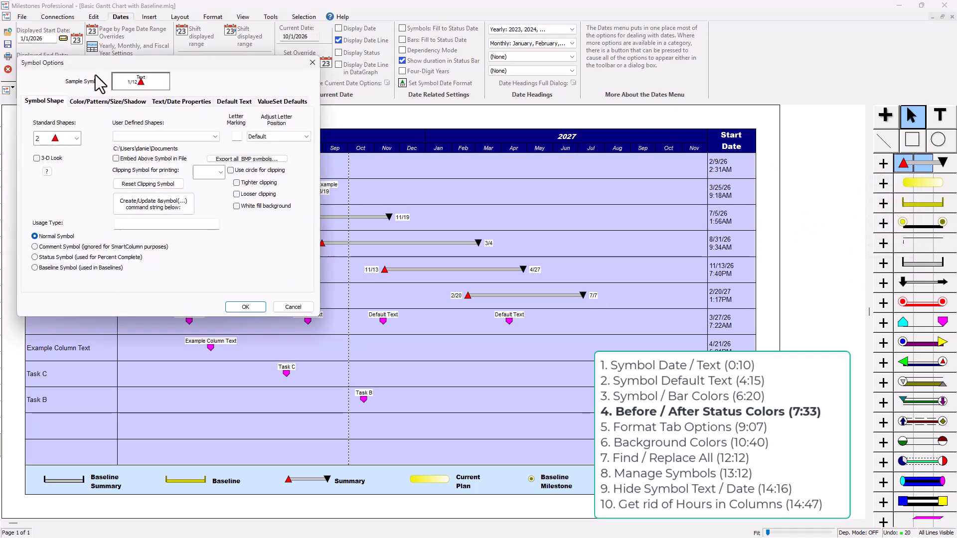
click(105, 101)
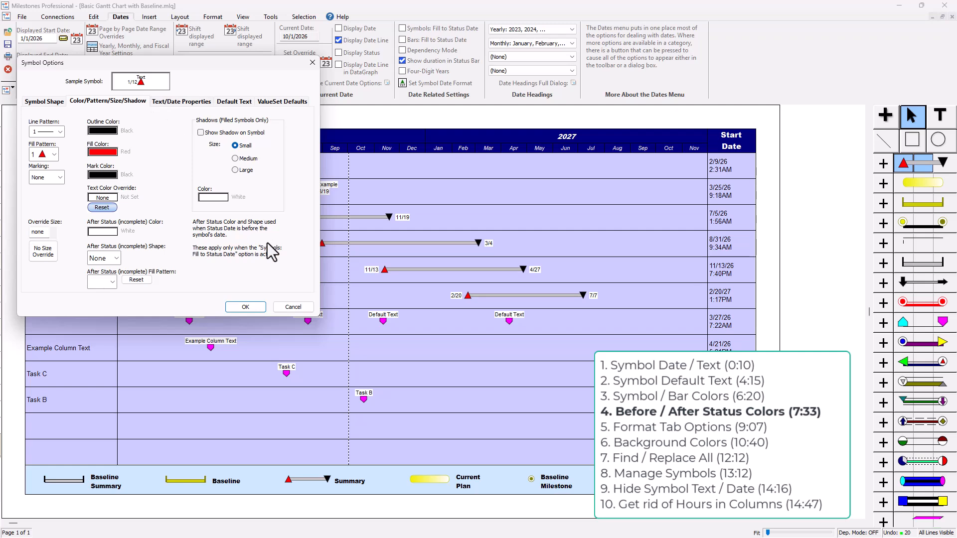
click(293, 307)
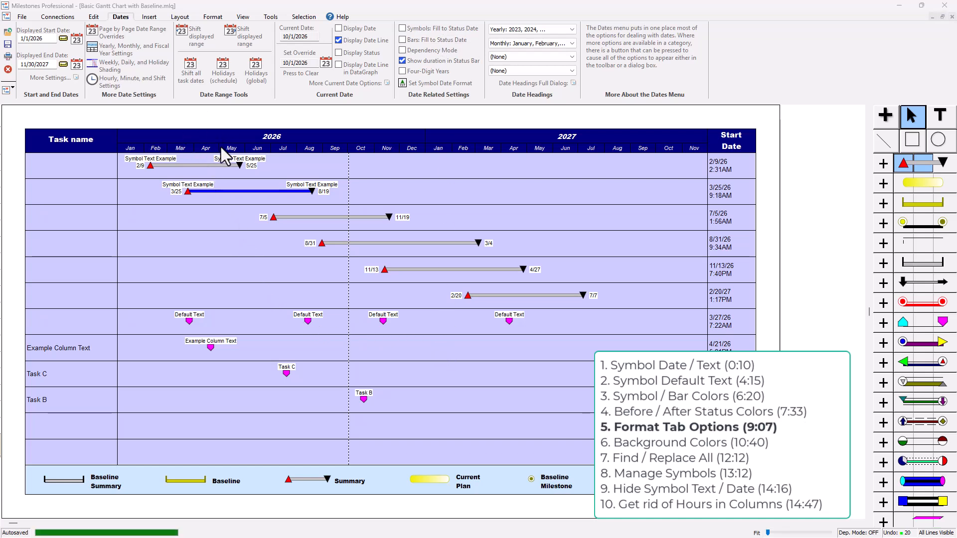
- Make the chart's default column text bold with a font size of 9
click(213, 17)
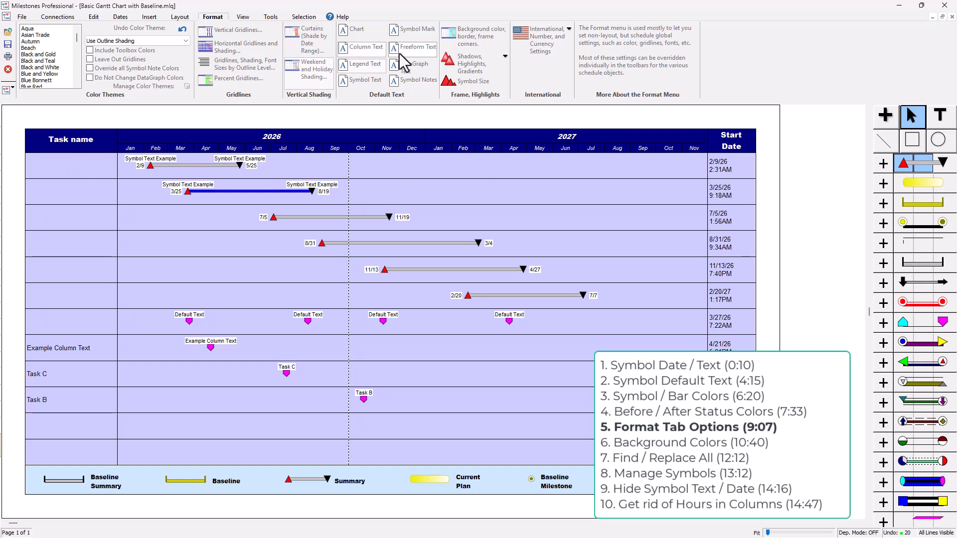
click(368, 47)
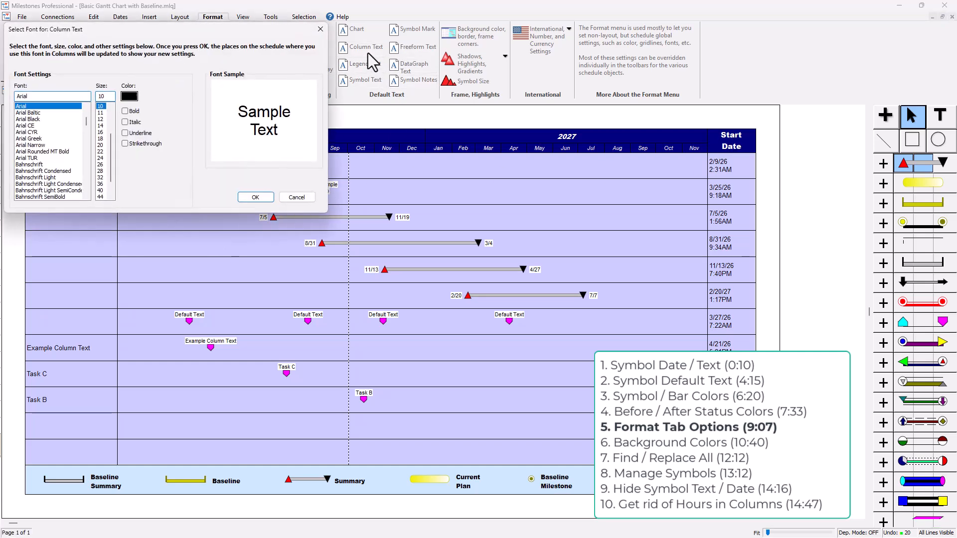
click(125, 112)
click(102, 114)
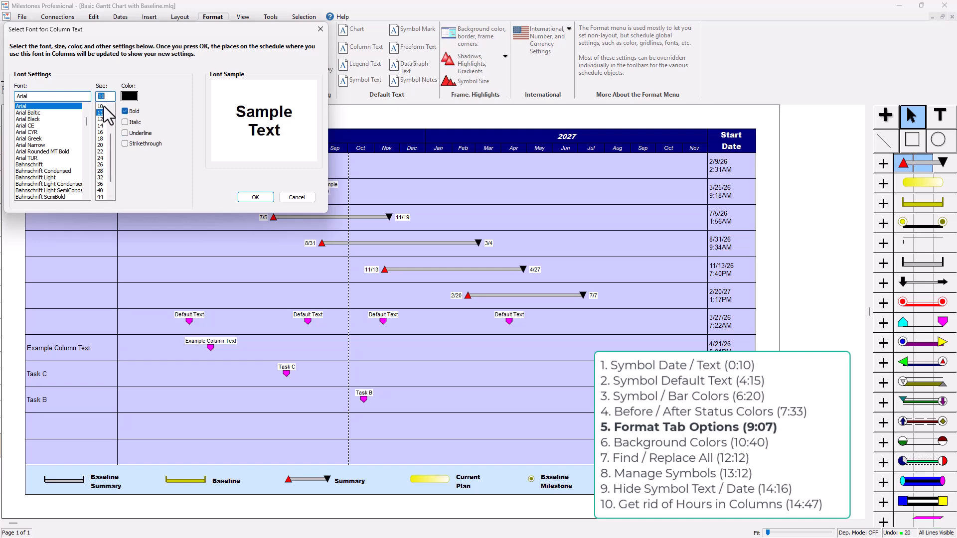
click(110, 107)
click(255, 198)
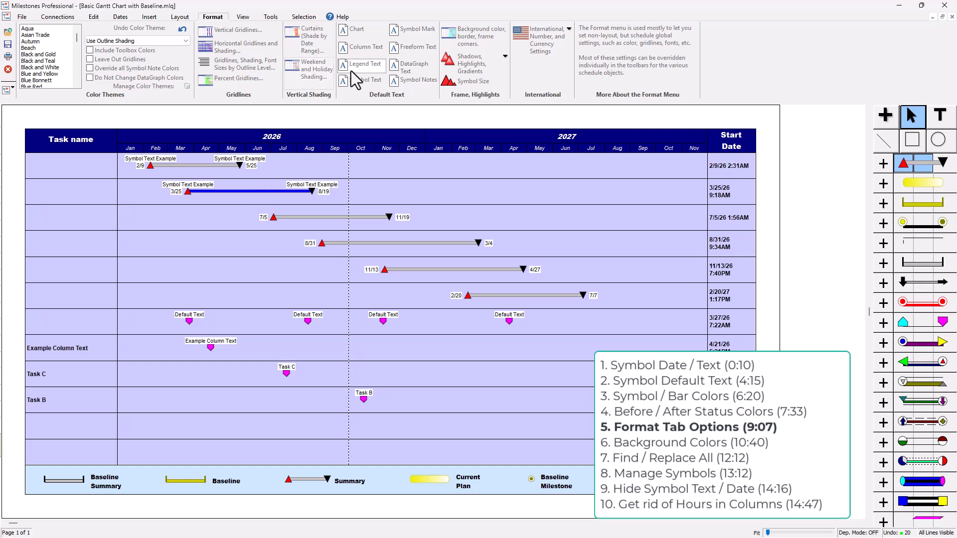
- Set the default font size of symbol text and dates to 14
click(339, 85)
click(101, 119)
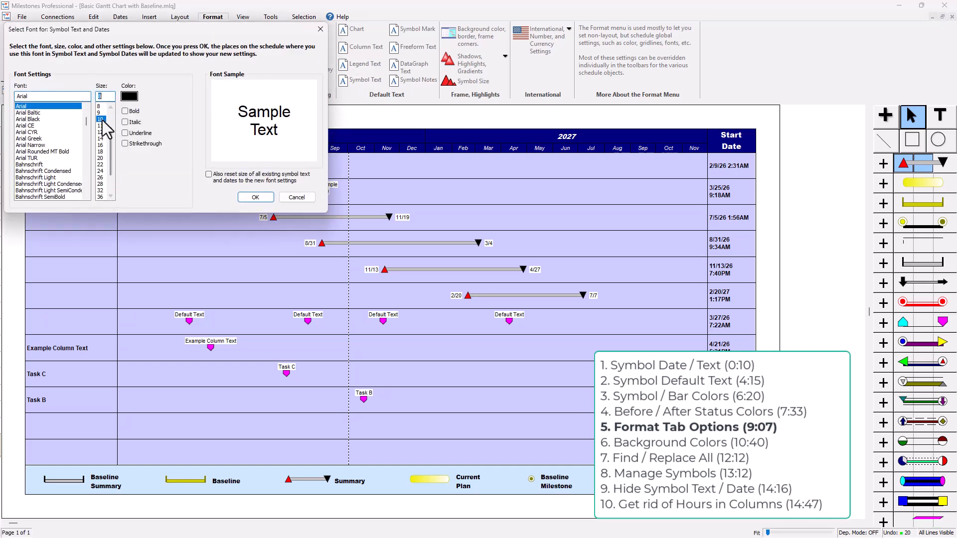
click(254, 197)
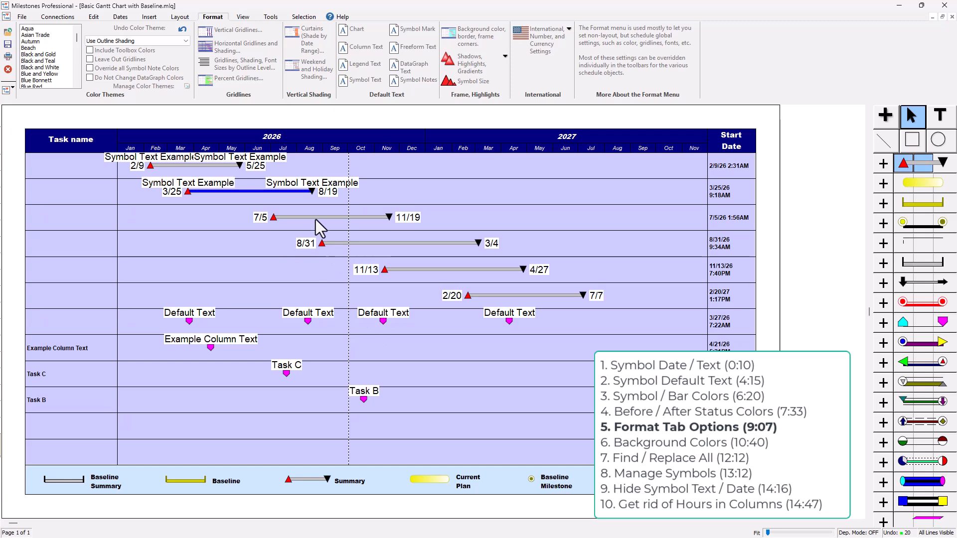
- Set the default font size of symbol text and dates to 10
click(360, 80)
scroll(102, 133, up, 3)
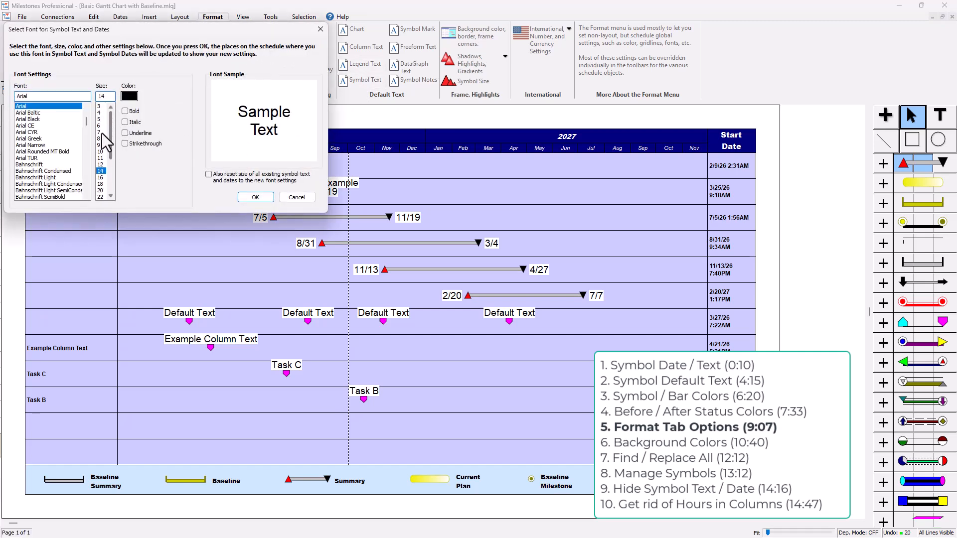
click(101, 151)
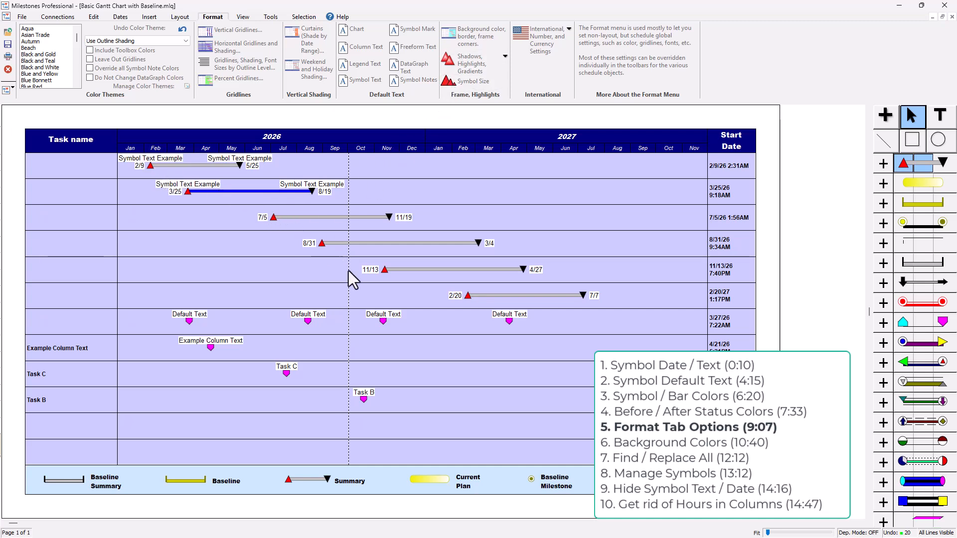
- Try global symbol sizes of 0.75, 2.00 and 1.50 for the whole chart
click(461, 82)
click(464, 99)
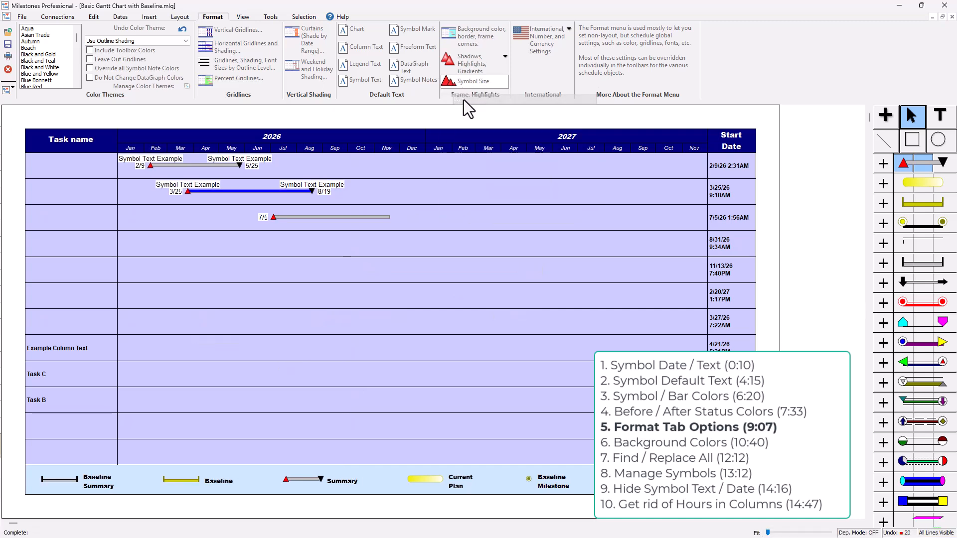
click(451, 85)
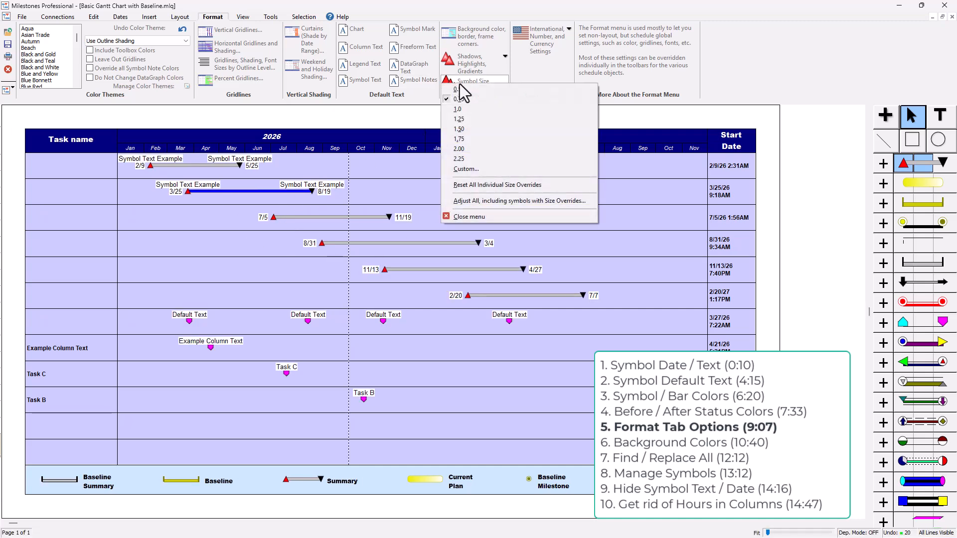
click(471, 150)
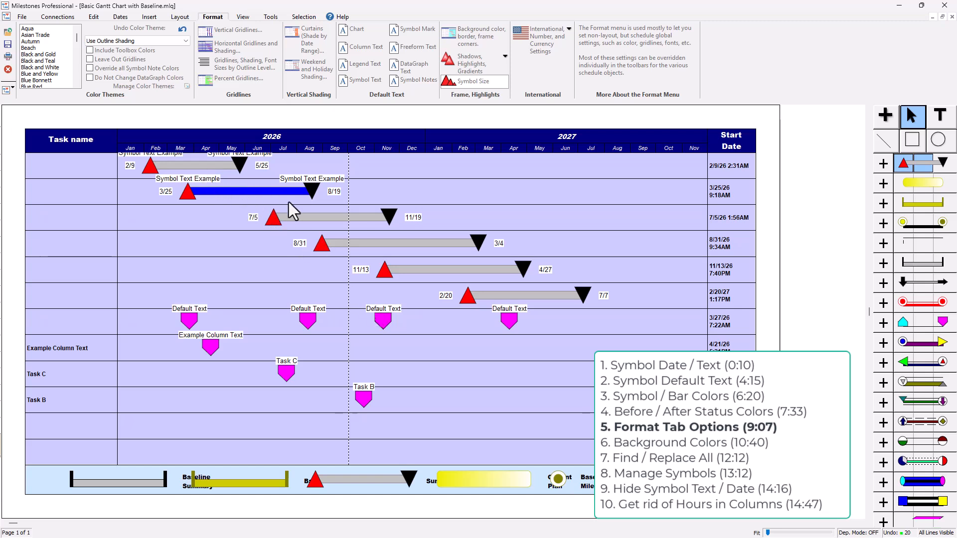
click(471, 82)
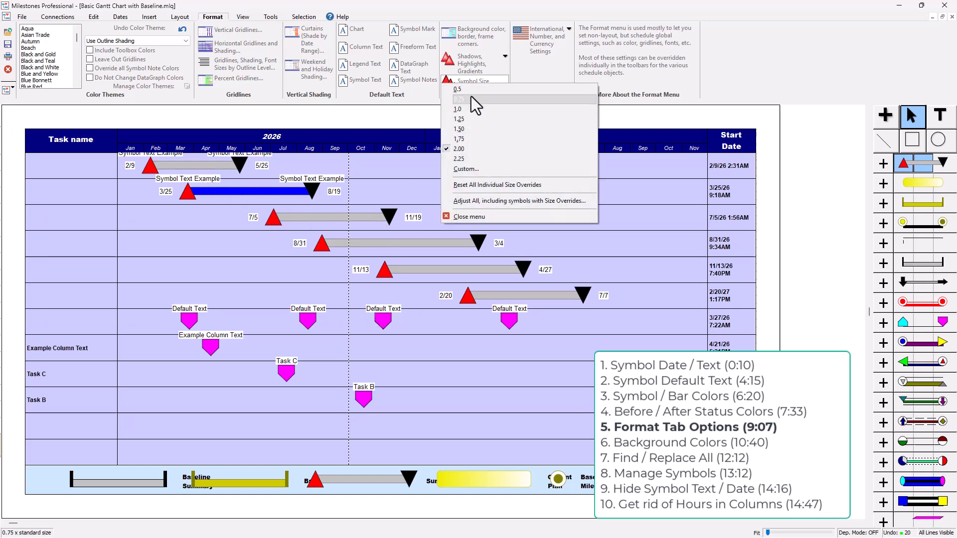
click(468, 129)
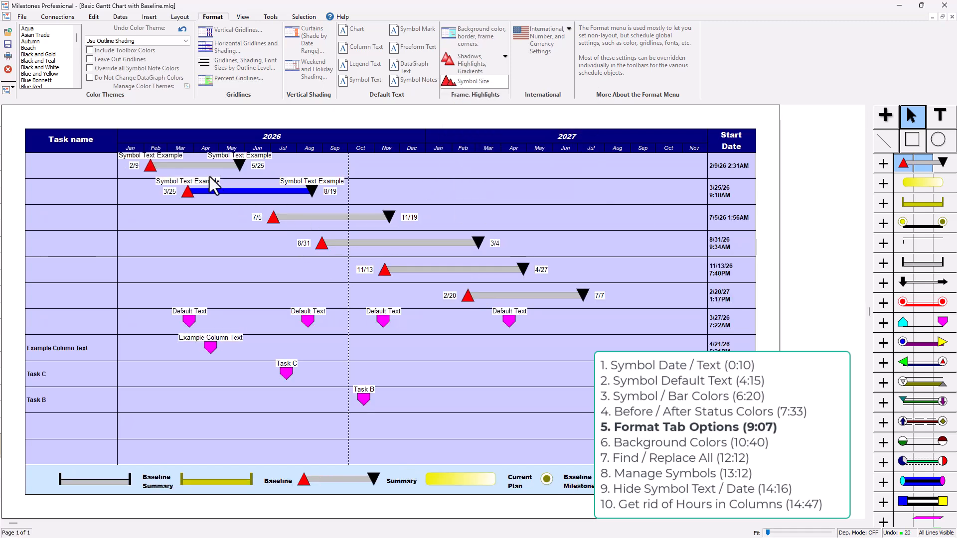
- Set the global symbol size to 1.0
click(456, 82)
click(456, 110)
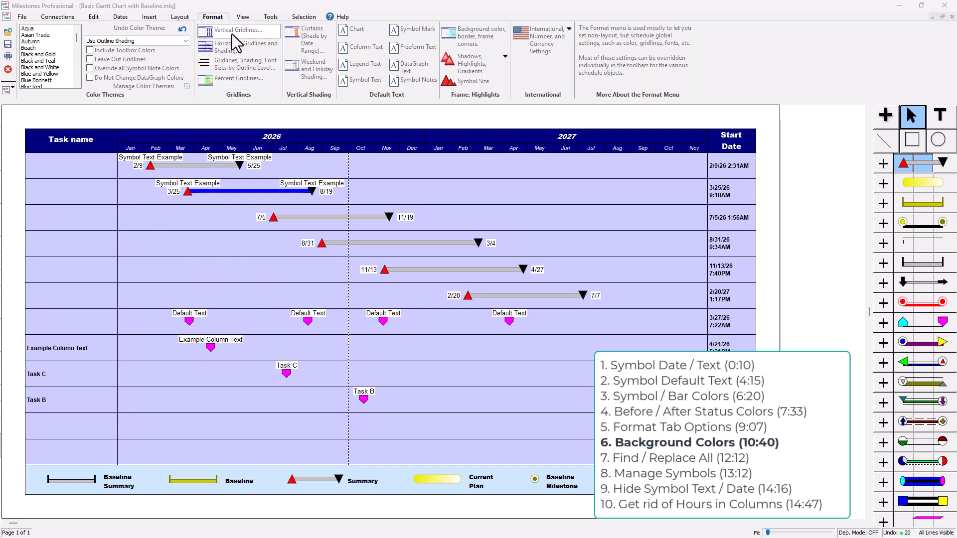
- Shade all task rows in all three sections light green, RGB(153,255,102)
click(235, 50)
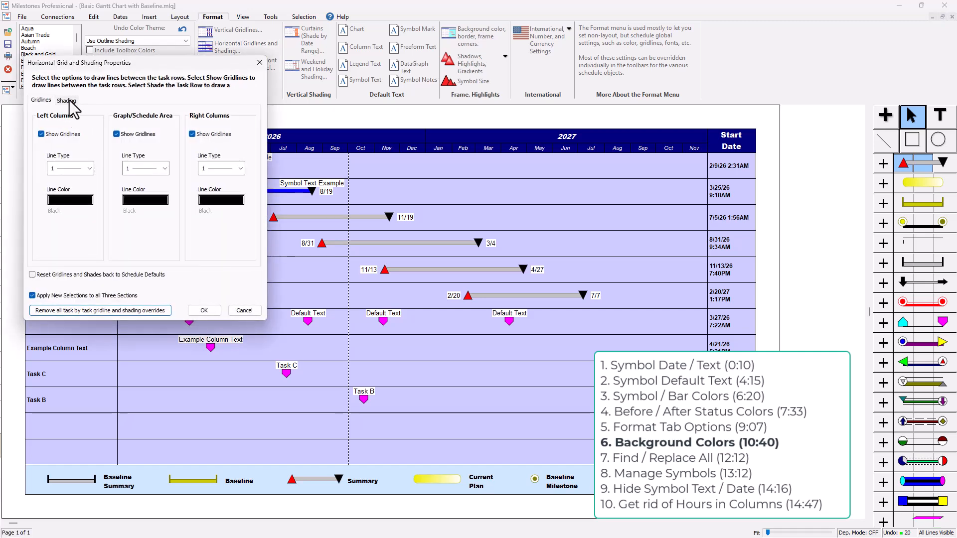
click(67, 100)
click(91, 145)
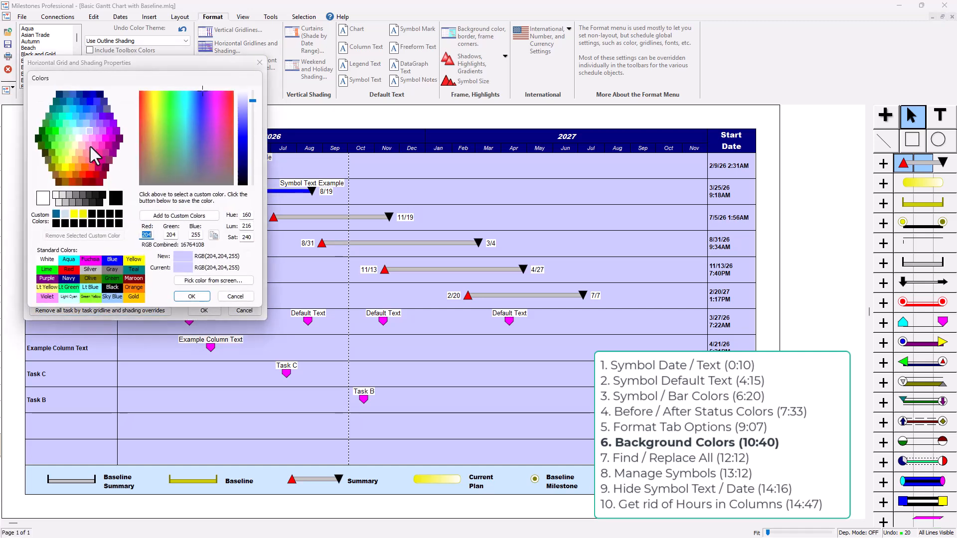
click(61, 148)
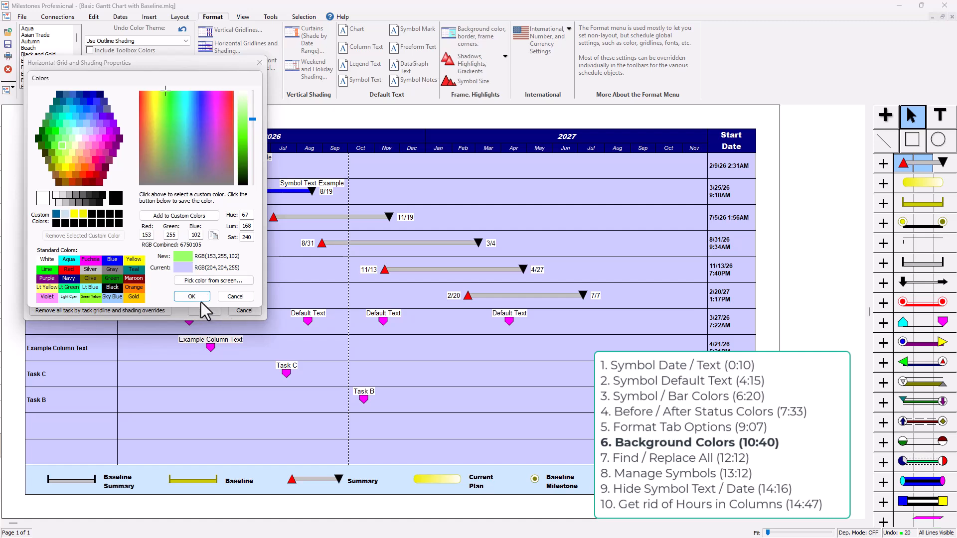
click(199, 298)
click(207, 310)
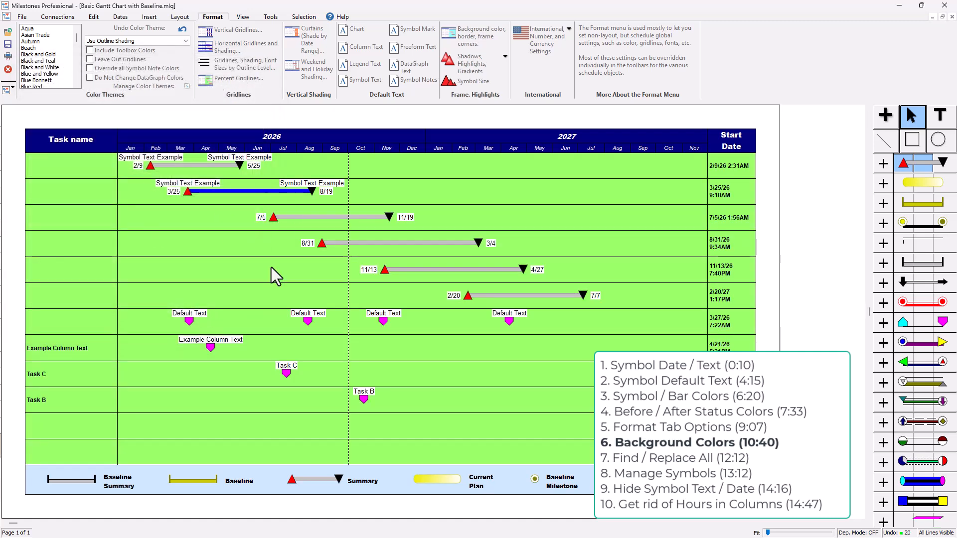
- Set the schedule-wide task row shade color to Sky Blue in all three sections
click(231, 47)
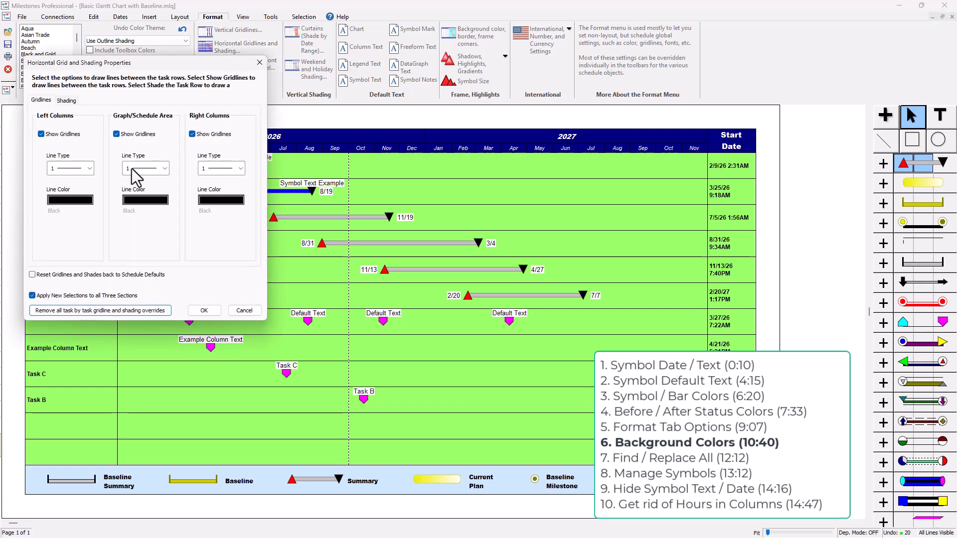
click(73, 103)
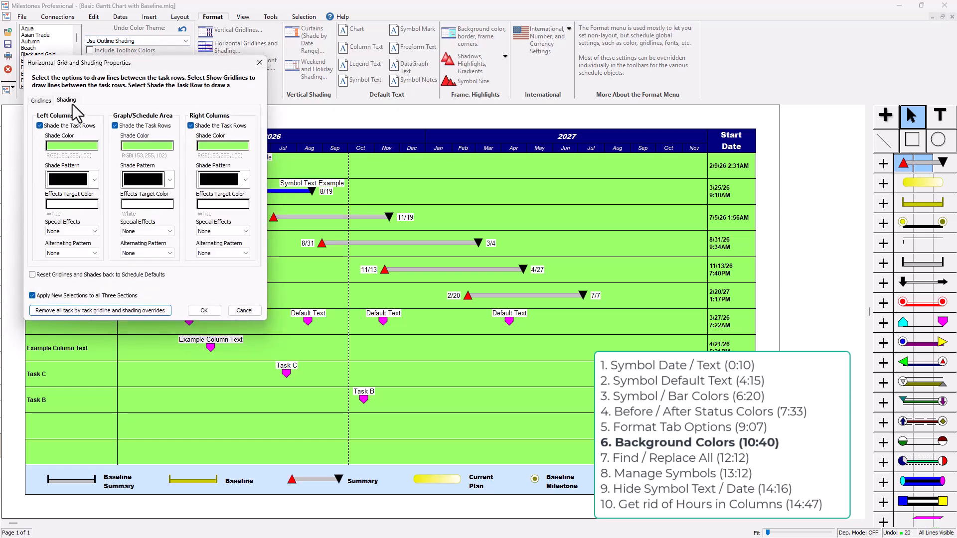
click(89, 145)
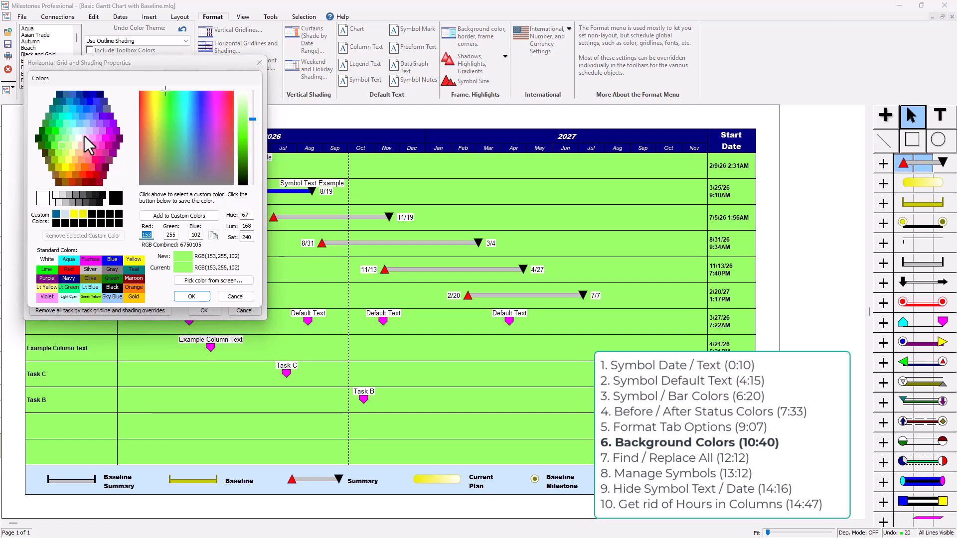
click(86, 126)
click(197, 297)
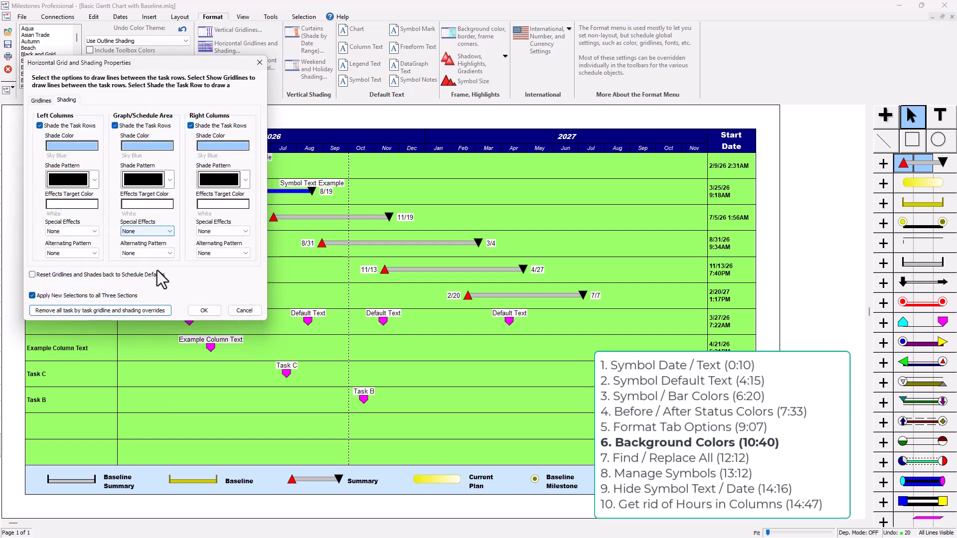
click(206, 312)
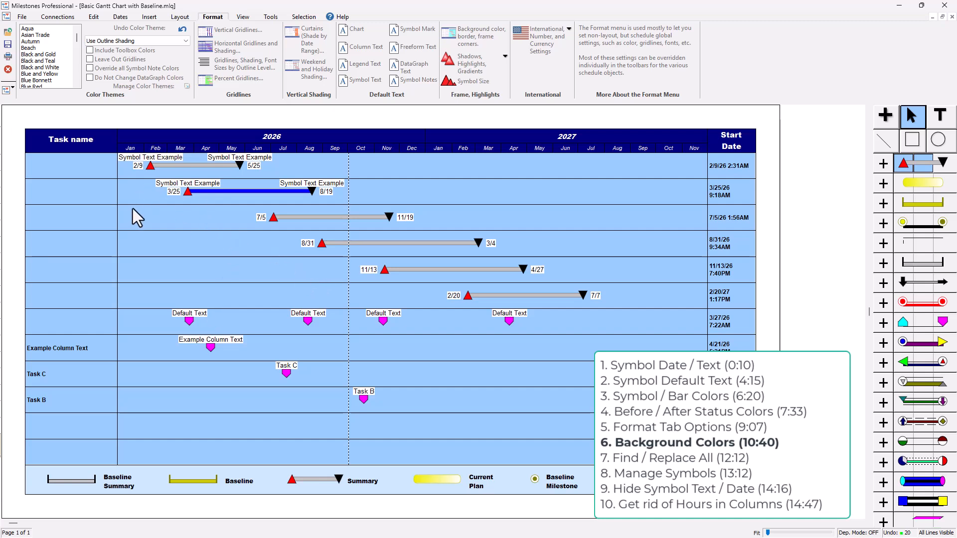
- Override the shade color of only the first task row with pink
click(99, 174)
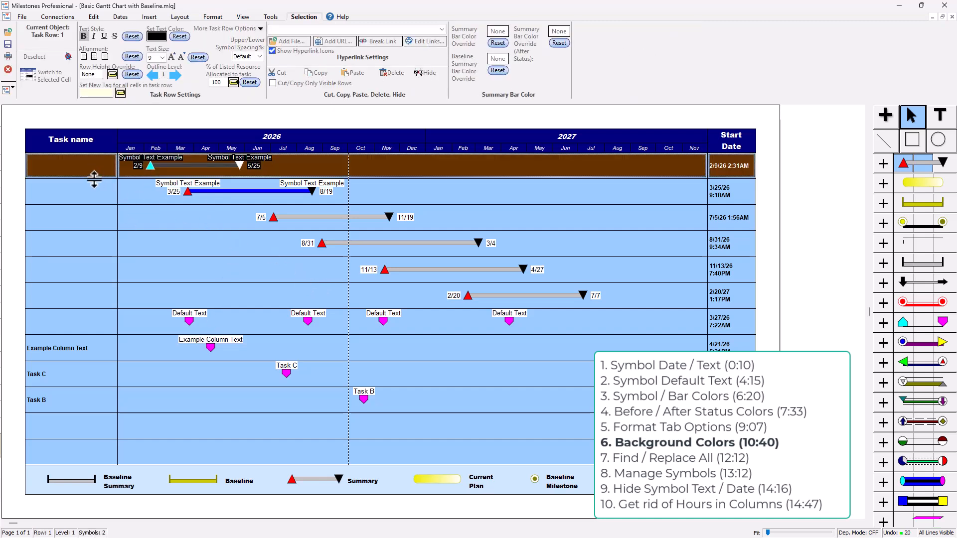
click(226, 30)
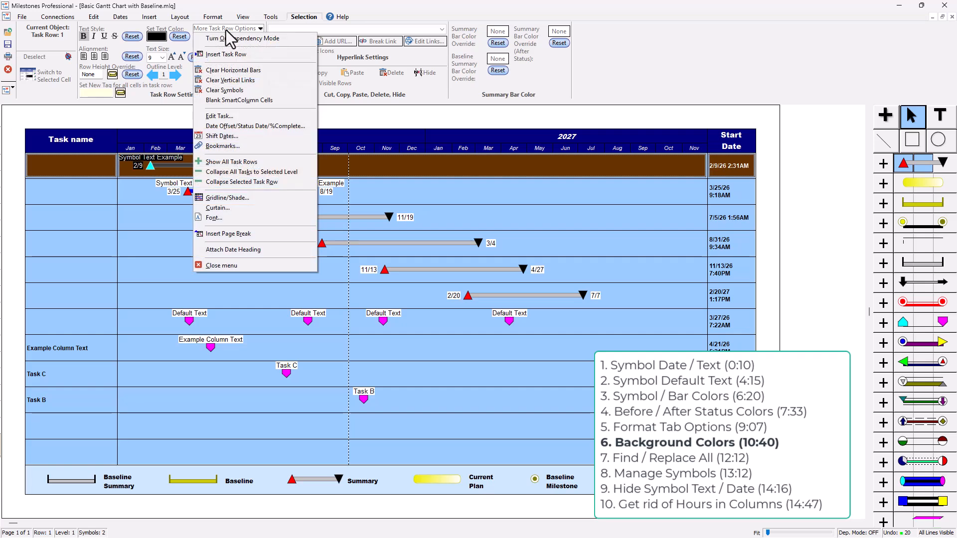
click(230, 199)
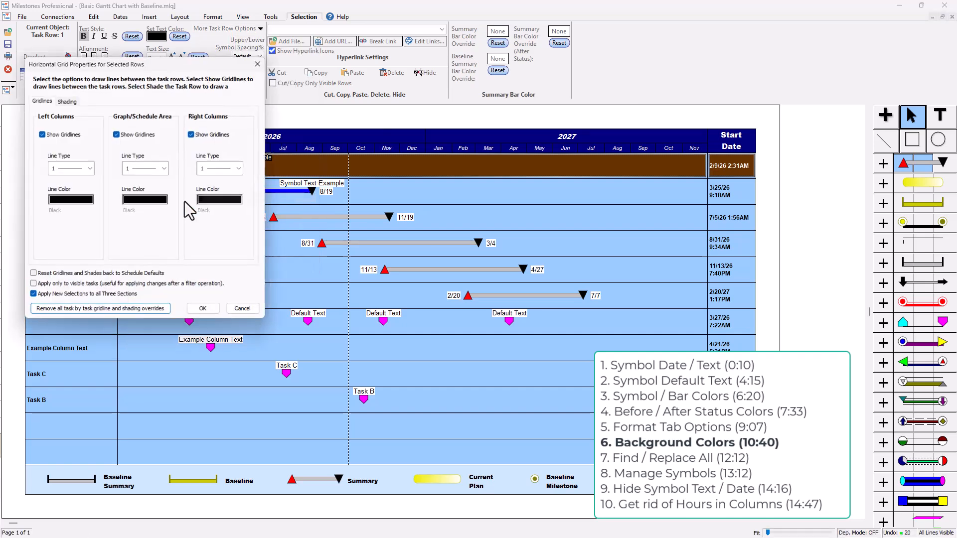
click(68, 101)
click(72, 146)
click(87, 145)
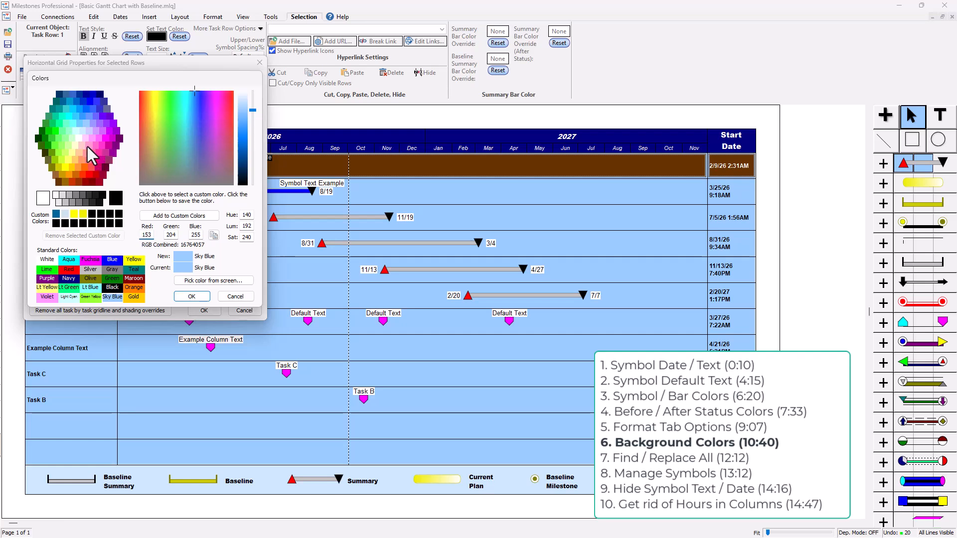
click(196, 301)
click(205, 311)
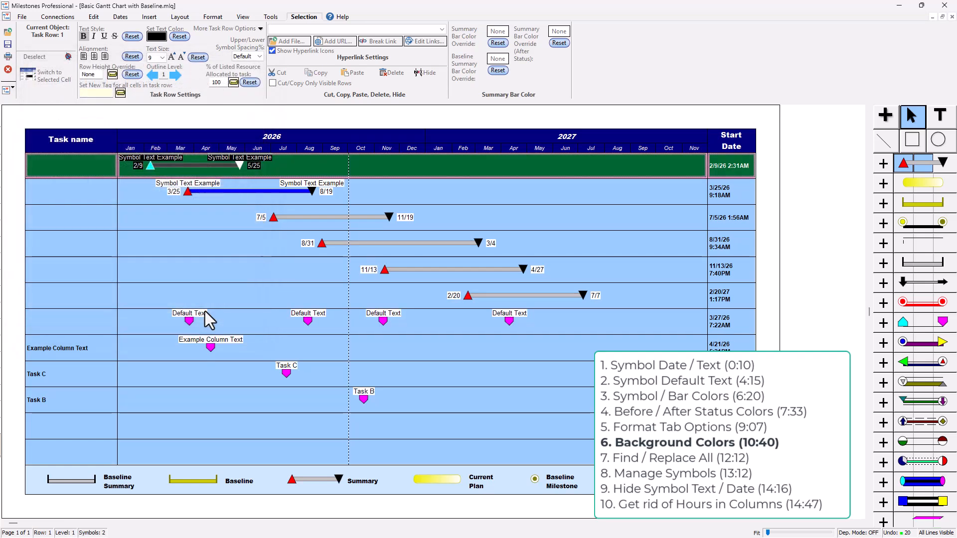
- Shade the first four task rows Lime in all three sections
click(59, 165)
shift+click(95, 243)
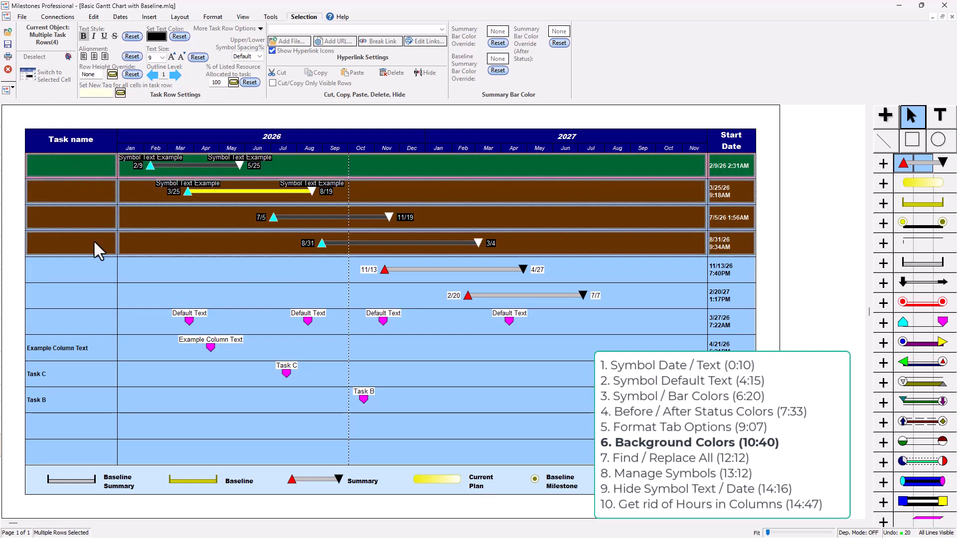
click(237, 28)
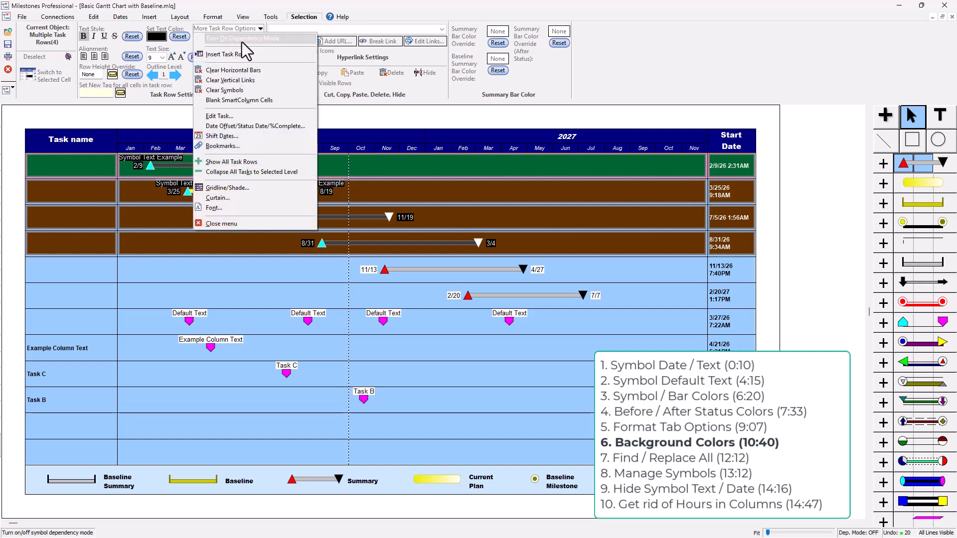
click(228, 189)
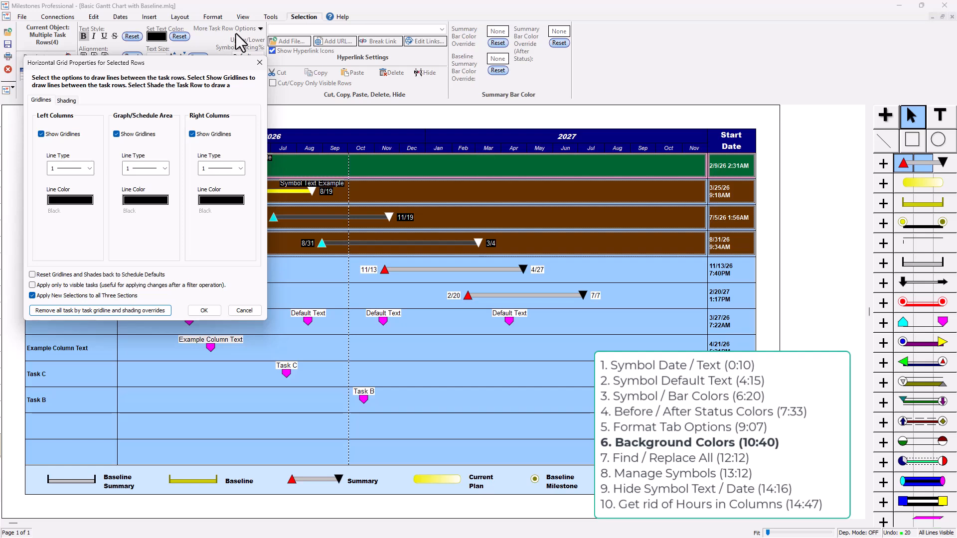
click(65, 101)
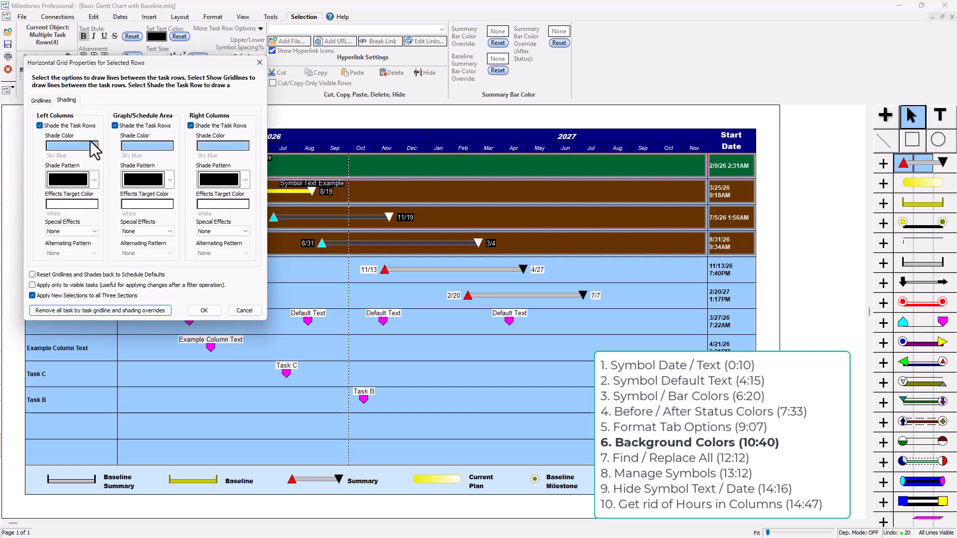
click(93, 145)
click(56, 131)
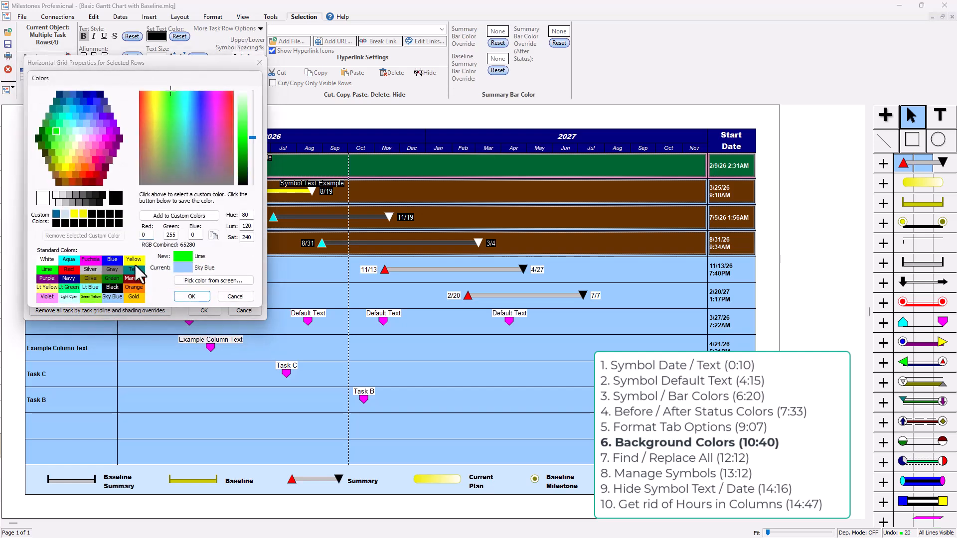
click(190, 298)
click(200, 311)
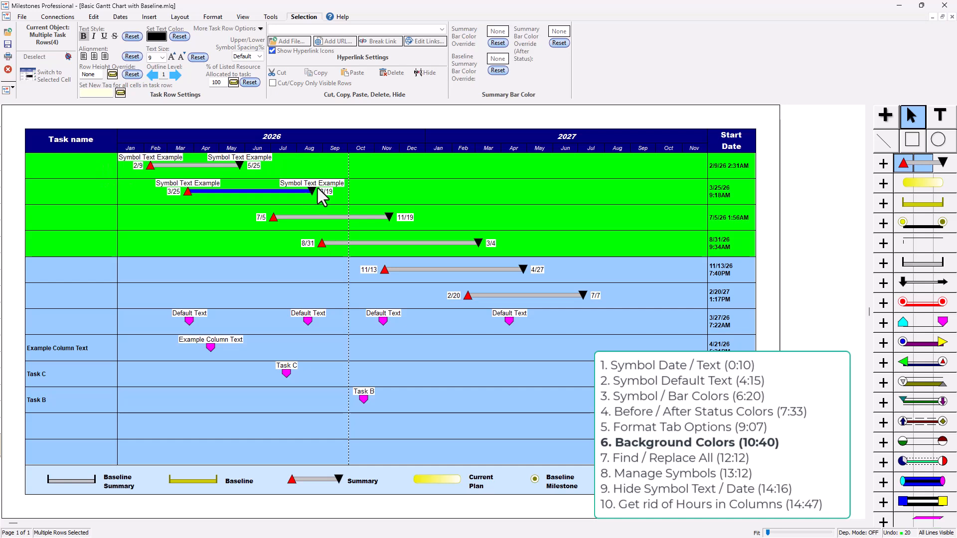
- Turn off the gridlines for the first three task rows in all three sections
click(102, 166)
shift+click(111, 222)
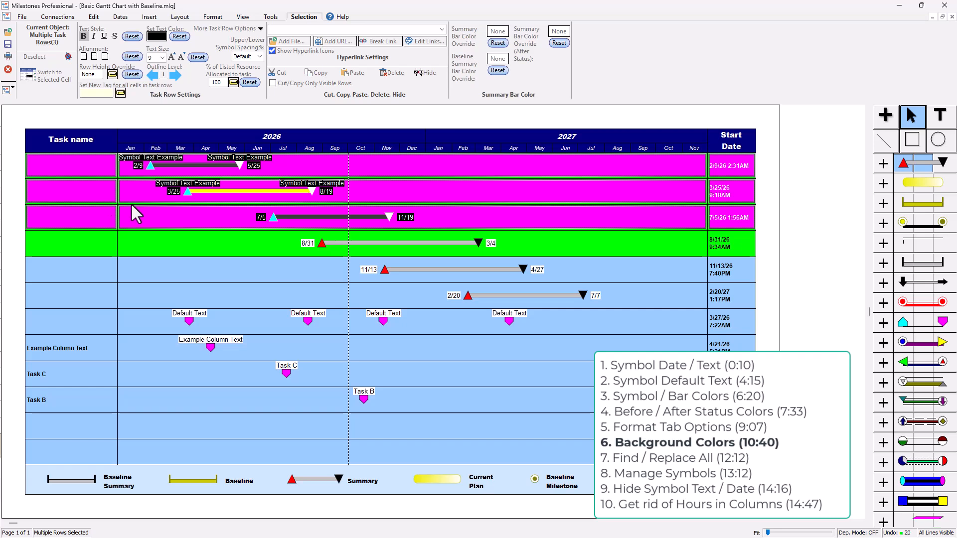
click(243, 30)
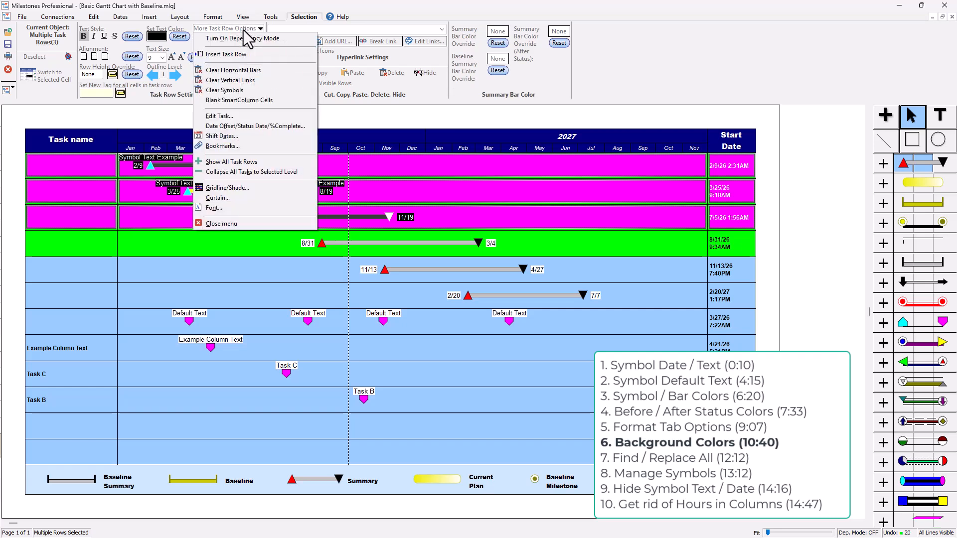
click(227, 189)
click(62, 134)
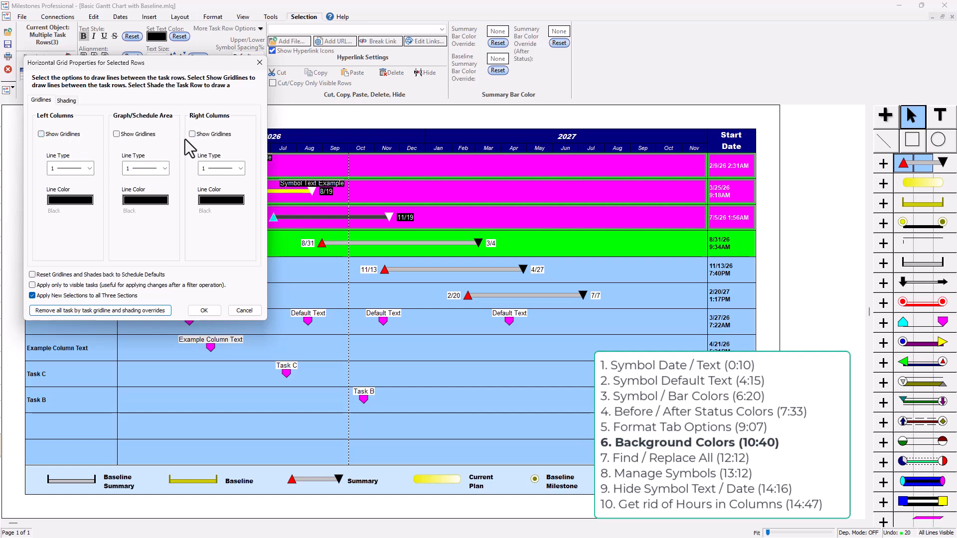
click(202, 311)
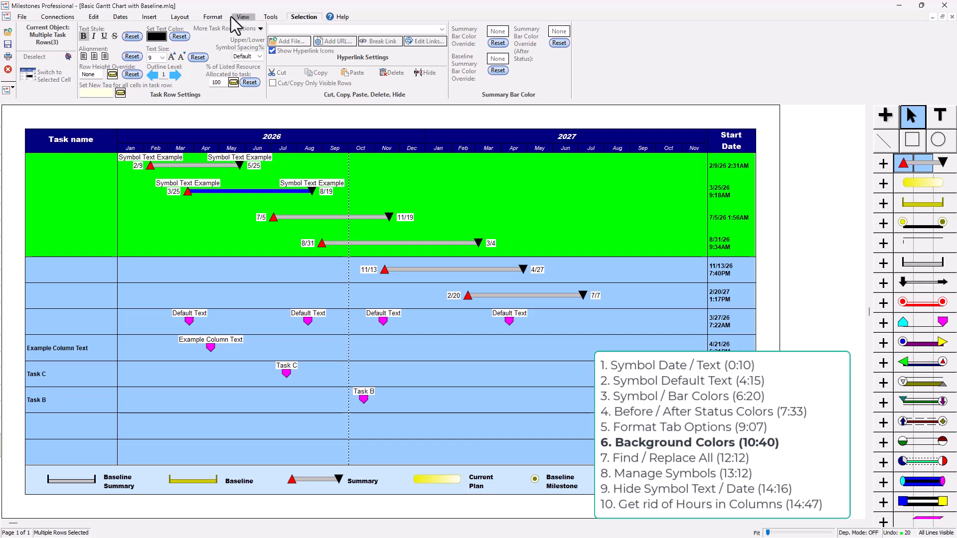
- Replace every occurrence of "Text" with "Awesome" across the schedule, searching symbol text only
click(212, 17)
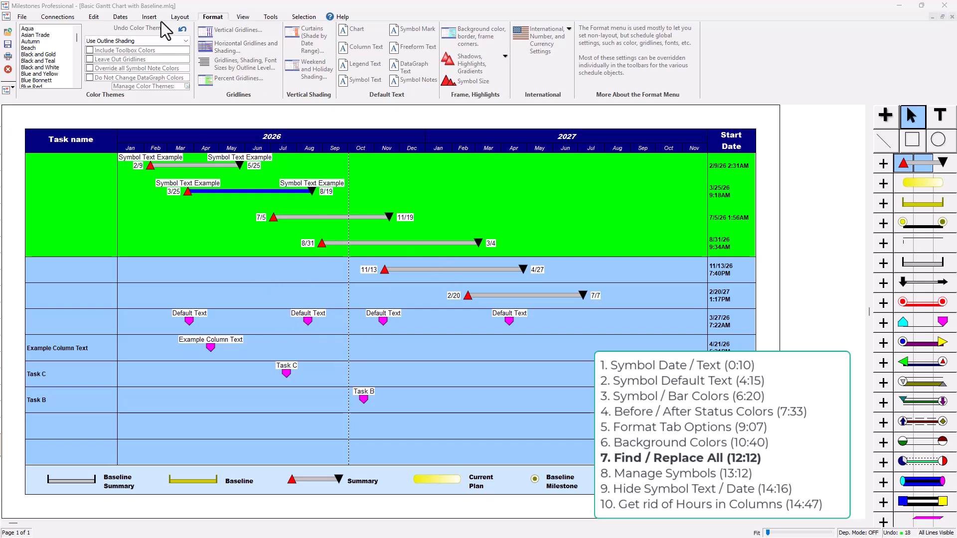
click(94, 18)
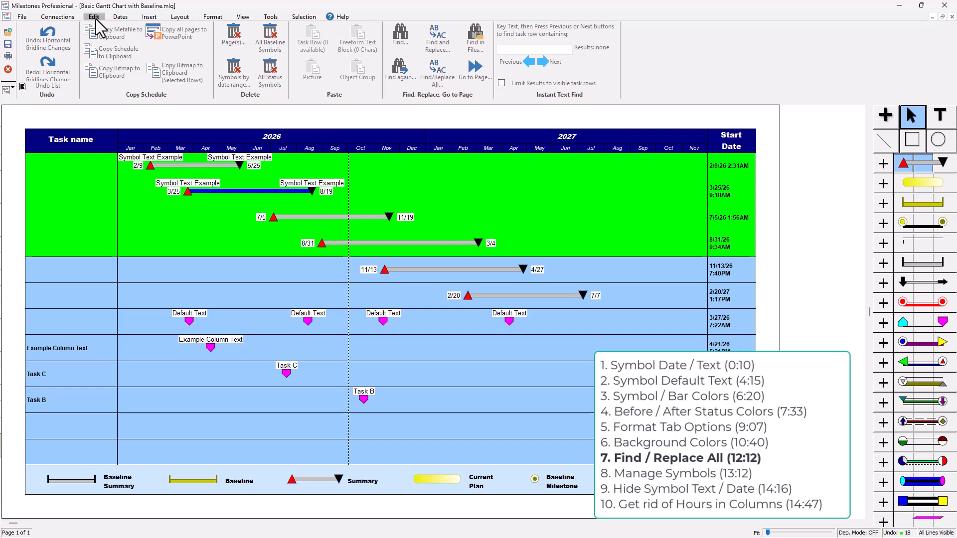
click(440, 82)
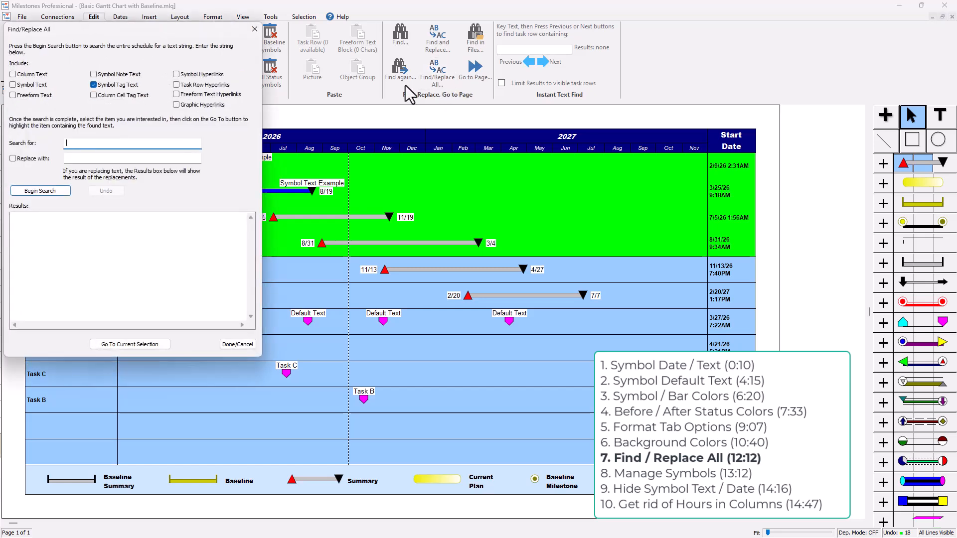
click(110, 86)
click(39, 88)
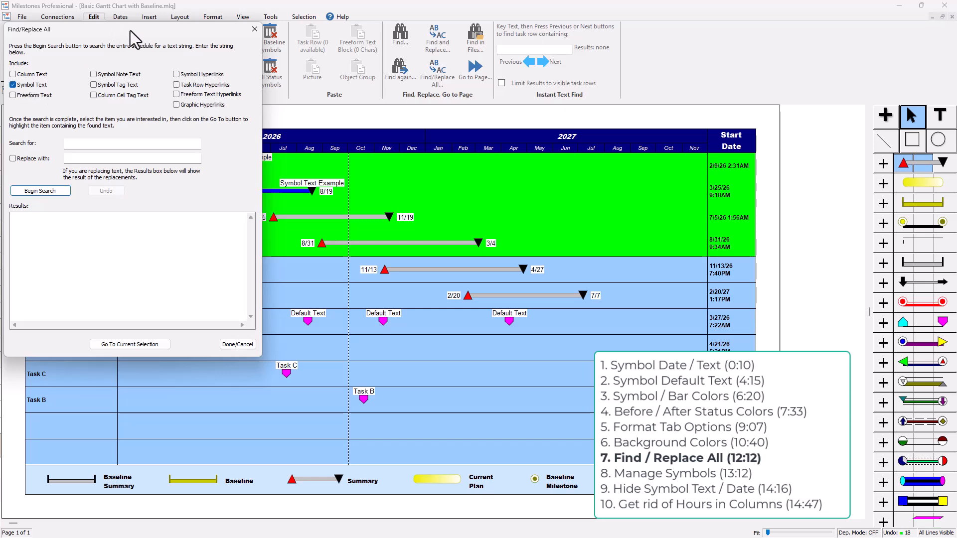
drag(131, 33, 565, 107)
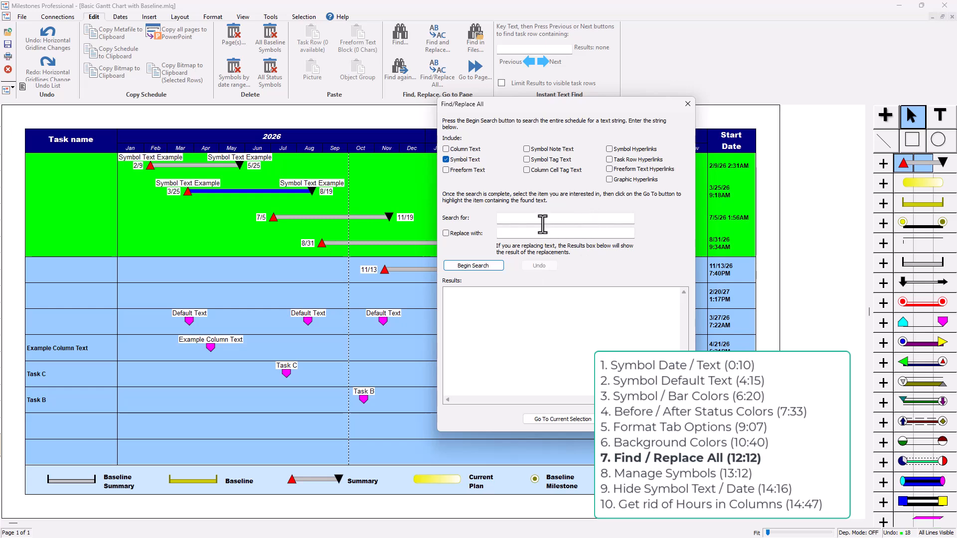
text(Text)
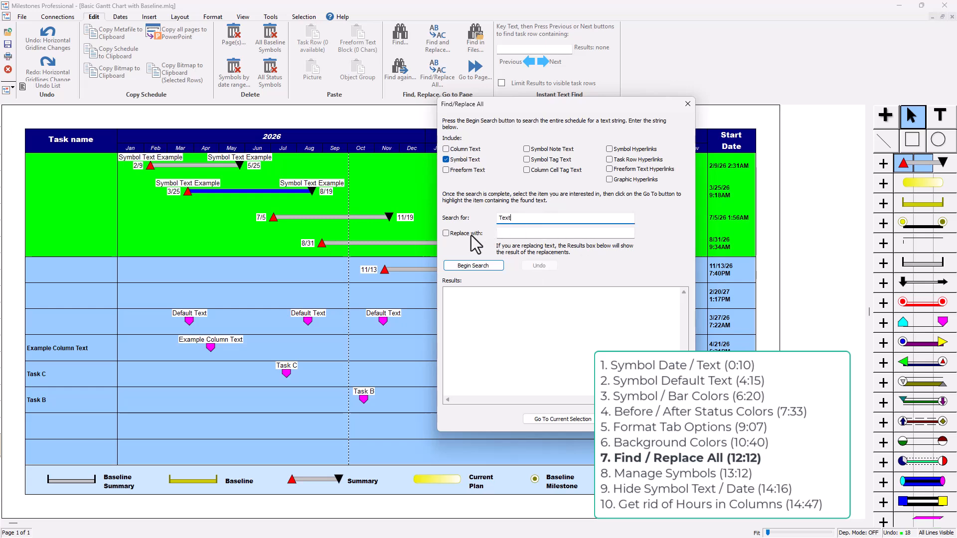
click(469, 233)
click(522, 233)
text(Awesome)
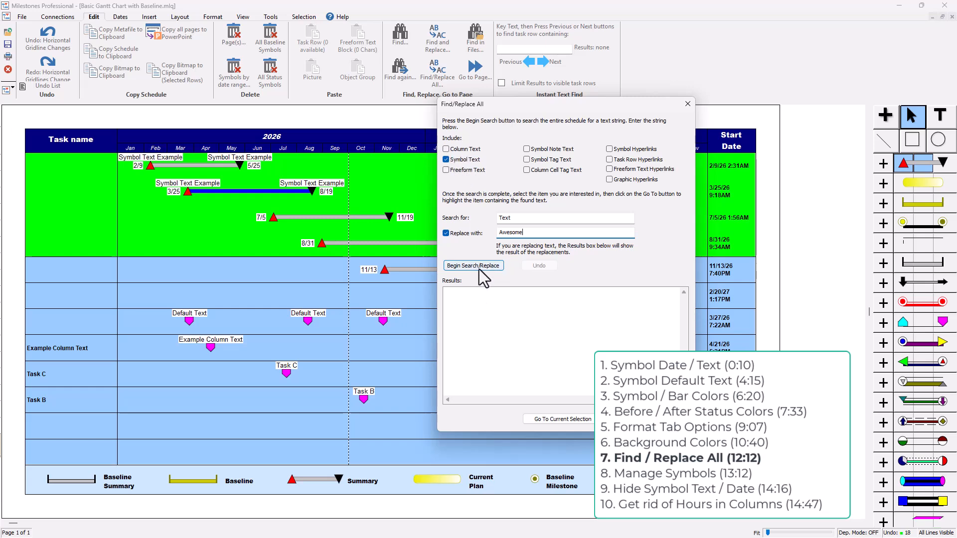
click(479, 266)
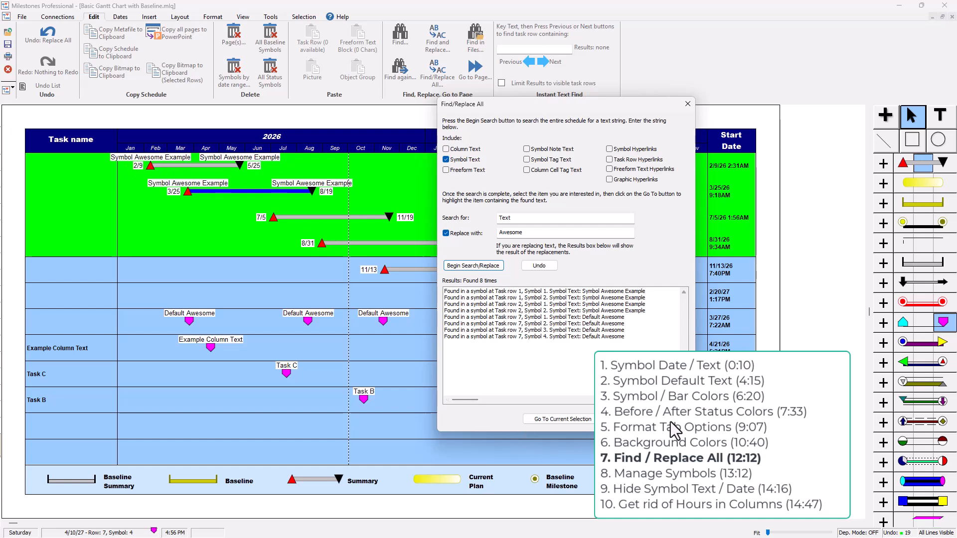
- Undo the "Awesome" replacement and close Find/Replace All
click(549, 269)
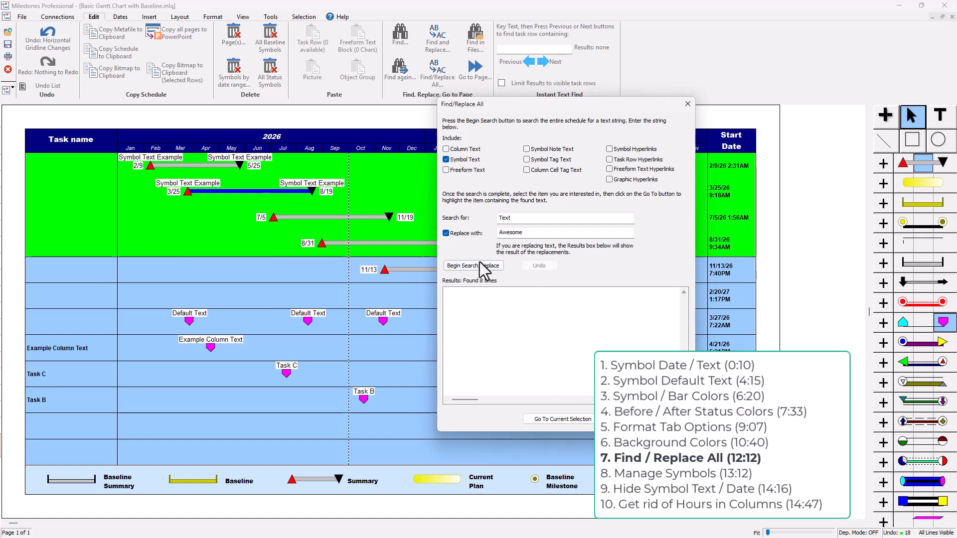
click(679, 419)
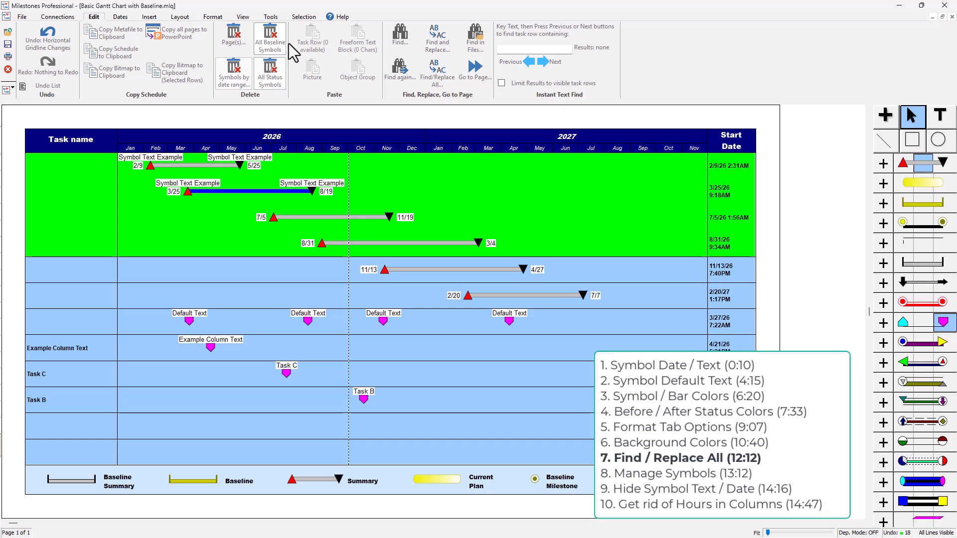
- Remove all three lines of symbol text from every symbol using Manage Symbols
click(272, 17)
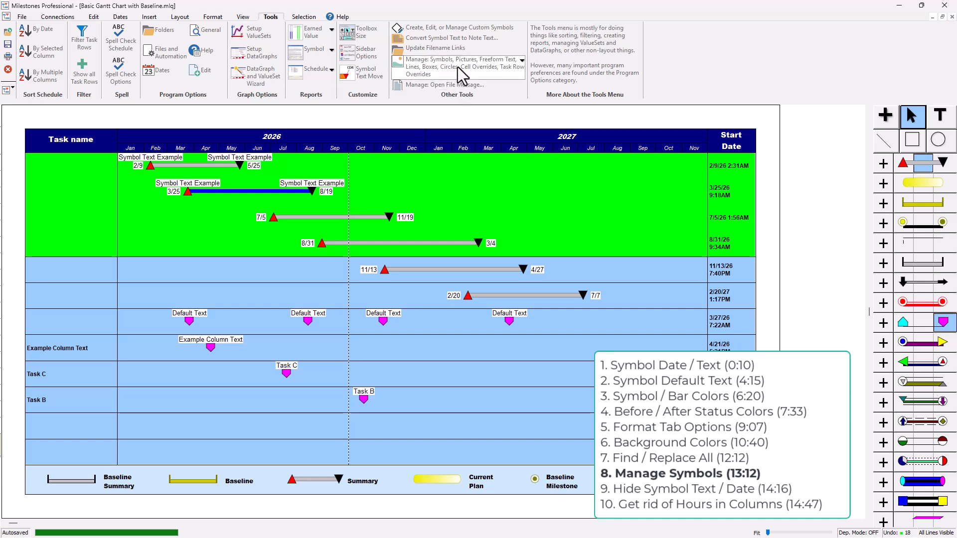
click(495, 64)
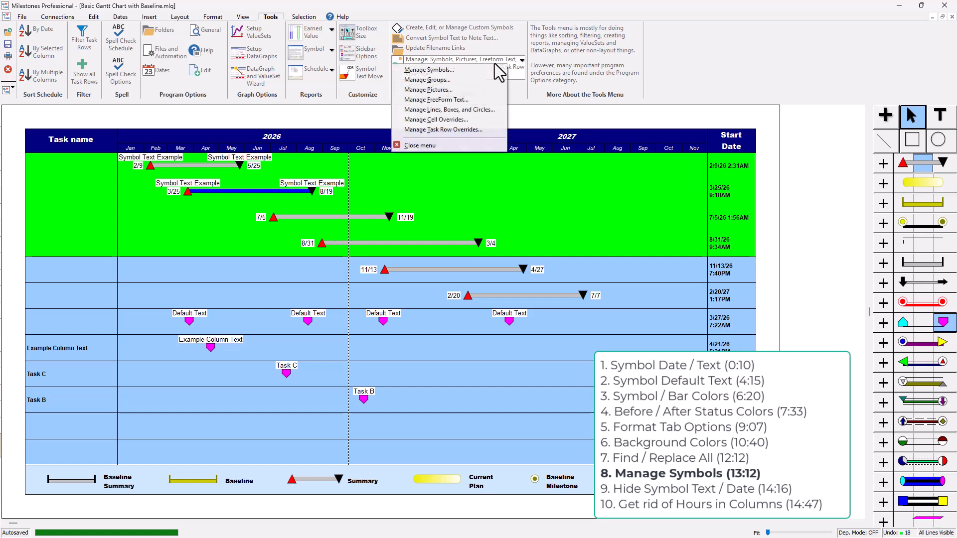
click(447, 73)
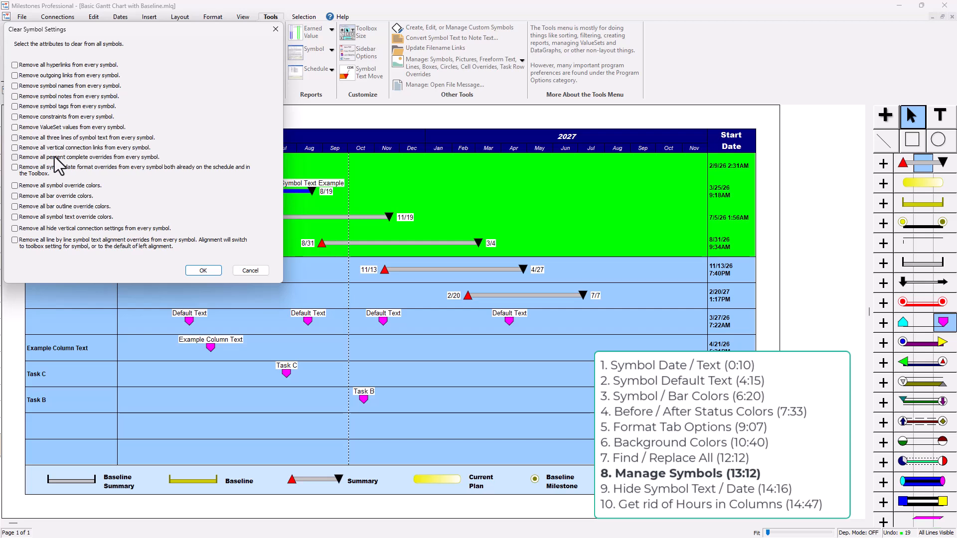
click(27, 139)
click(217, 269)
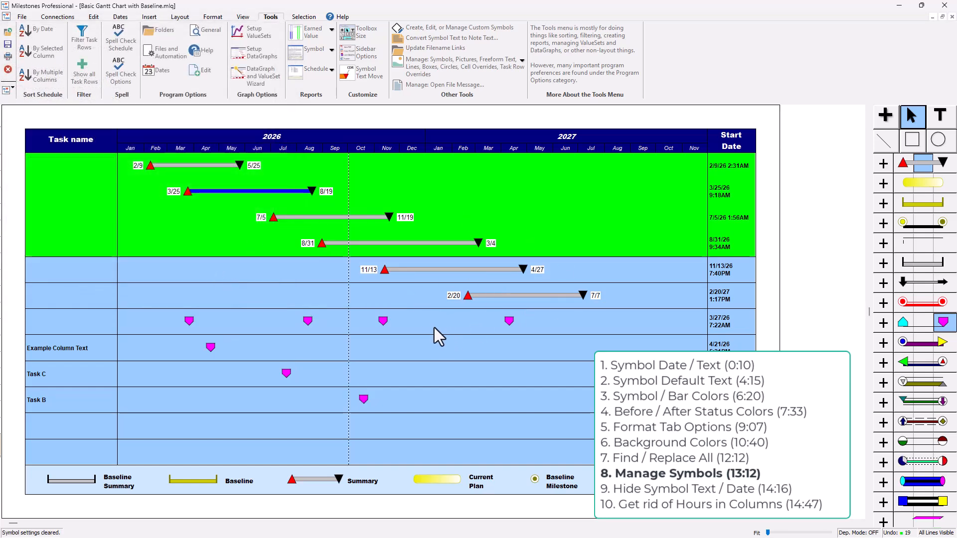
- Check the text lines of the August milestone in the seventh row, and undo the symbol text clearing
click(308, 320)
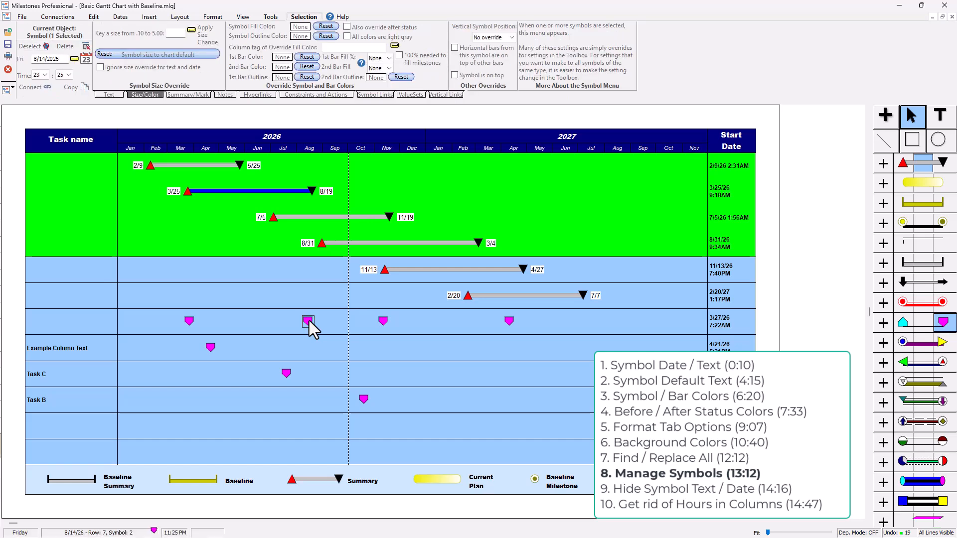
click(109, 95)
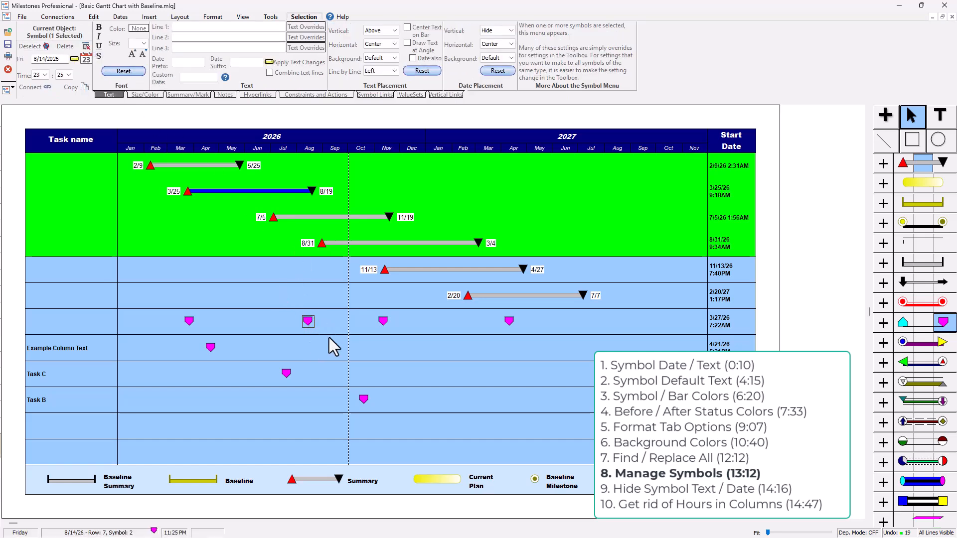
click(94, 16)
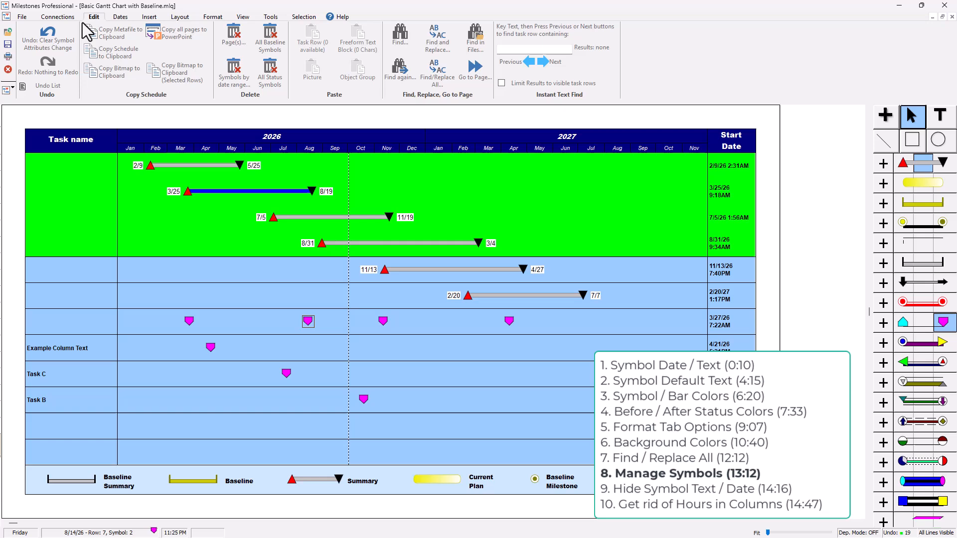
click(56, 41)
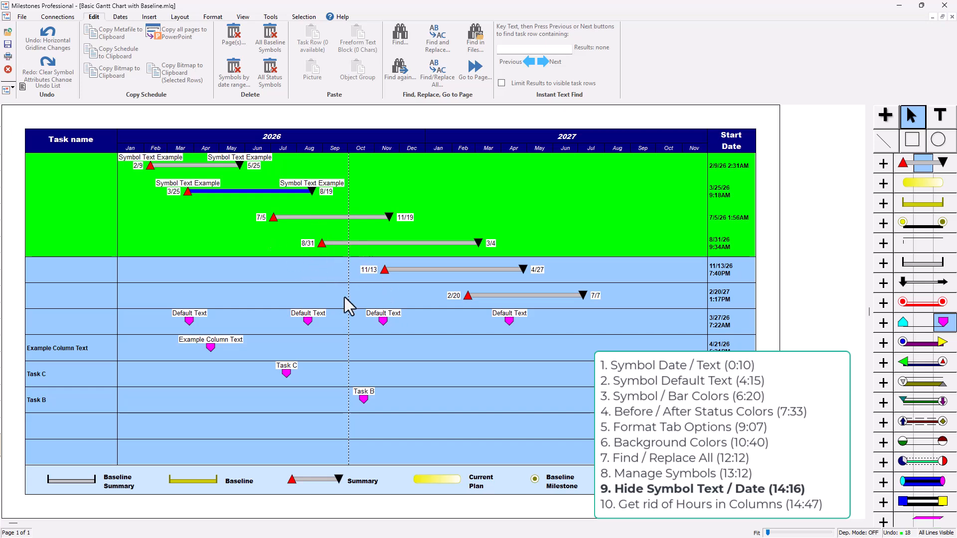
- Hide all symbol dates and all symbol text through the global symbol text/date overrides
click(246, 15)
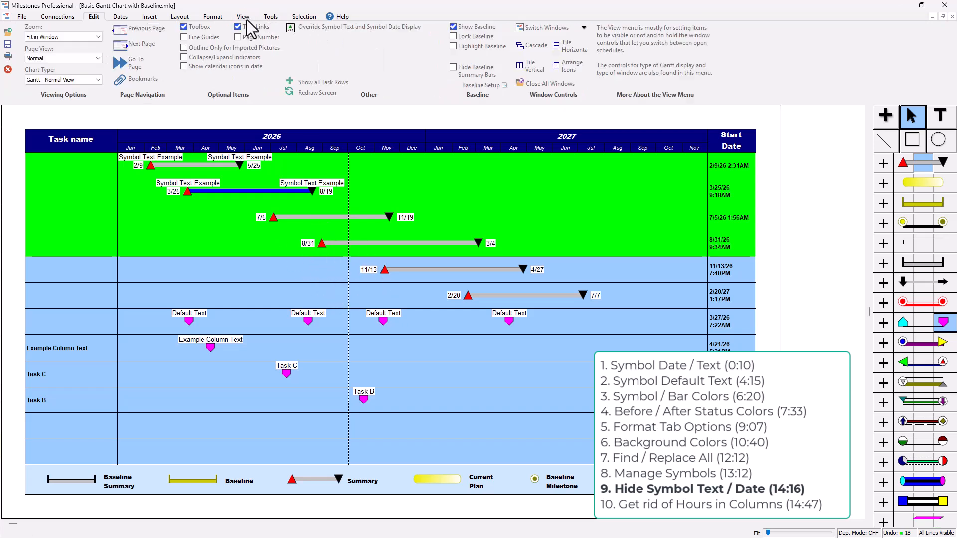
click(344, 28)
click(136, 135)
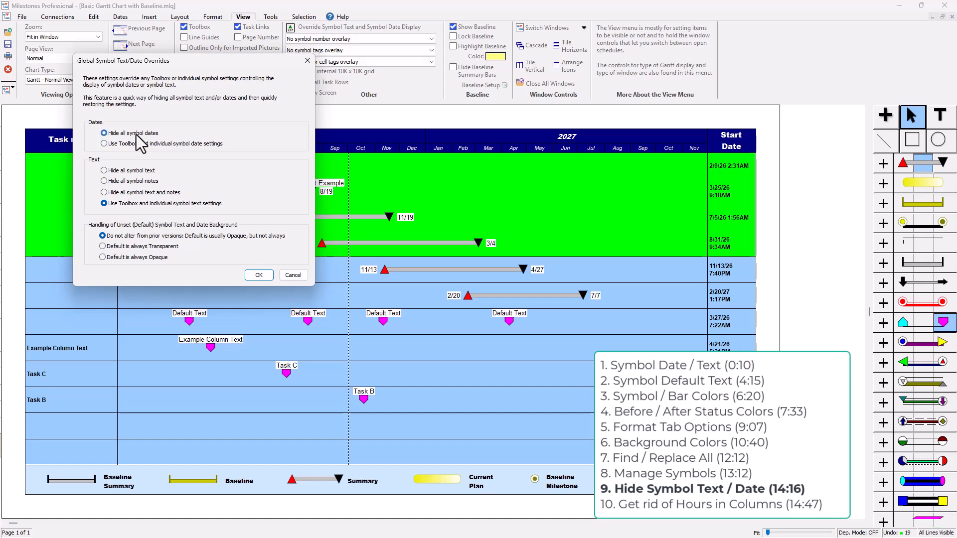
click(128, 172)
click(265, 273)
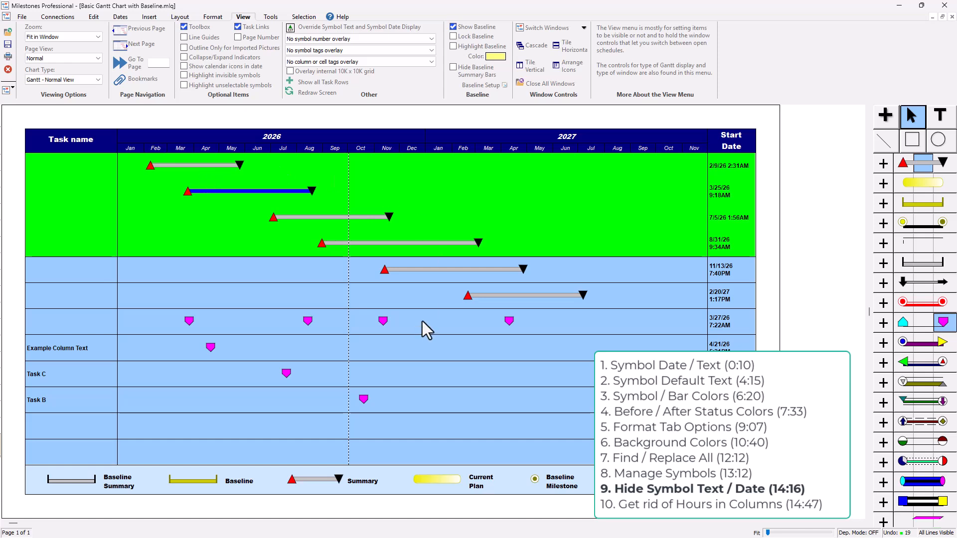
- Set the global overrides for both dates and text back to using Toolbox and individual symbol settings
click(328, 27)
click(117, 144)
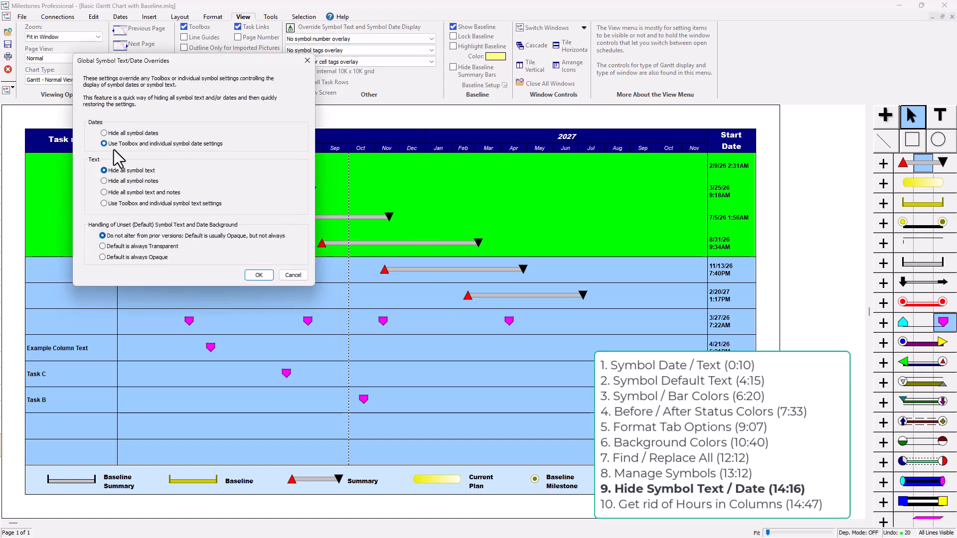
click(133, 206)
click(259, 274)
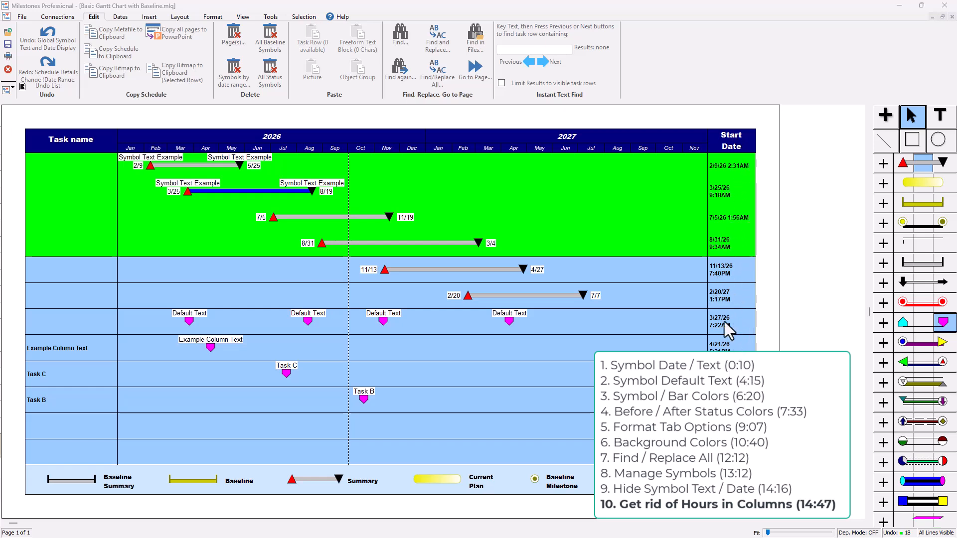
- Disallow hourly detail in the schedule details so the Start Date column omits times
click(113, 18)
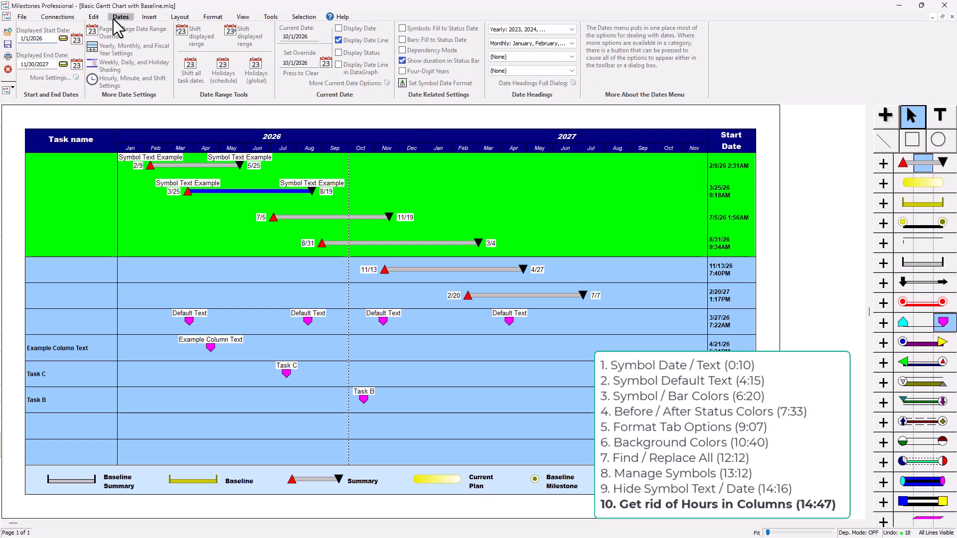
click(55, 77)
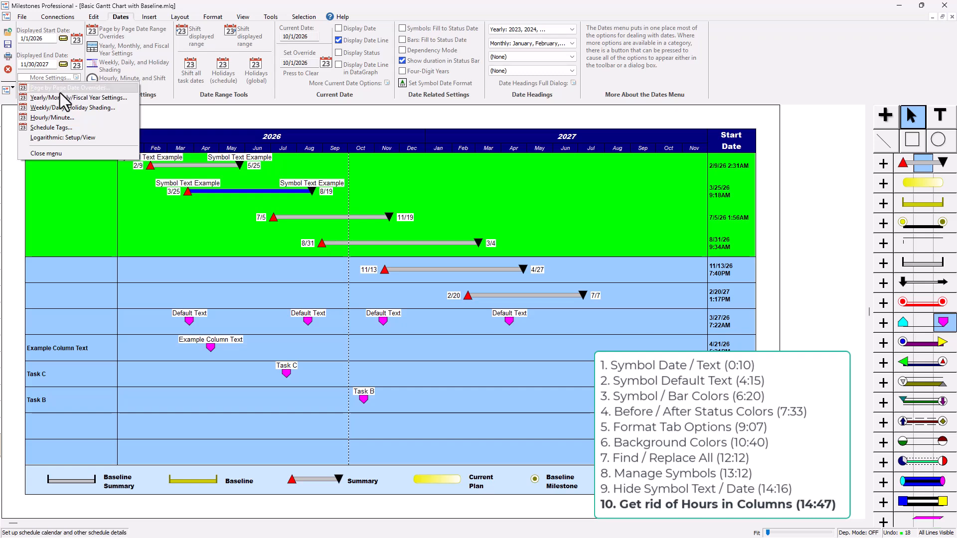
click(65, 120)
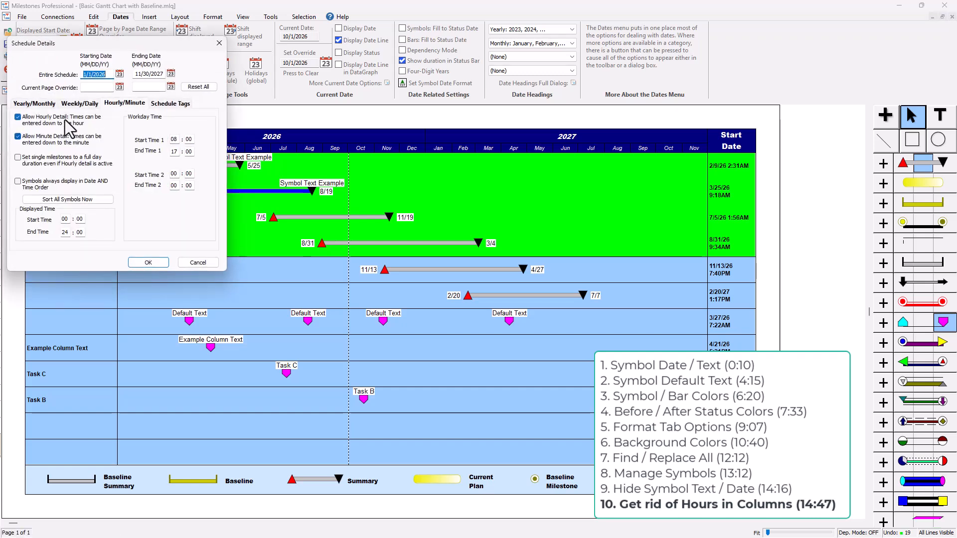
click(65, 120)
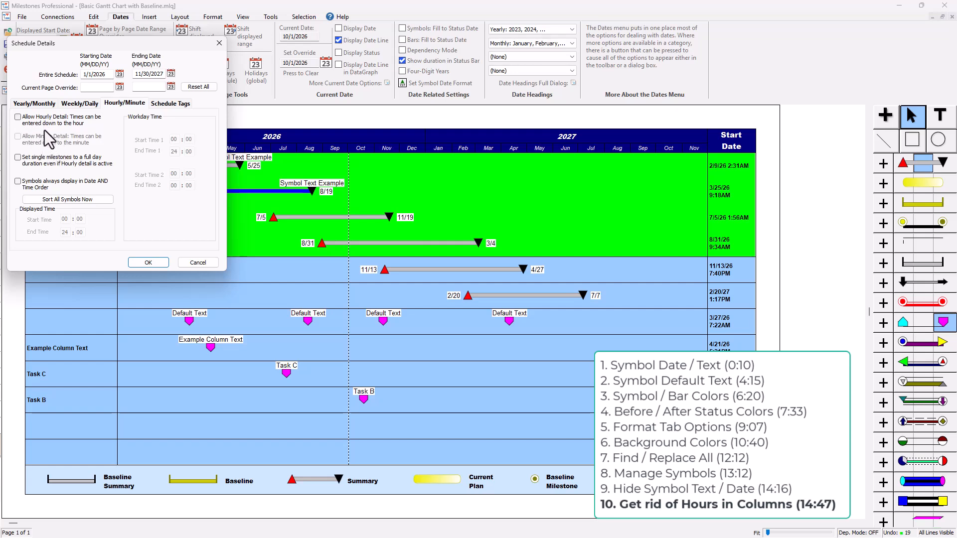
click(149, 263)
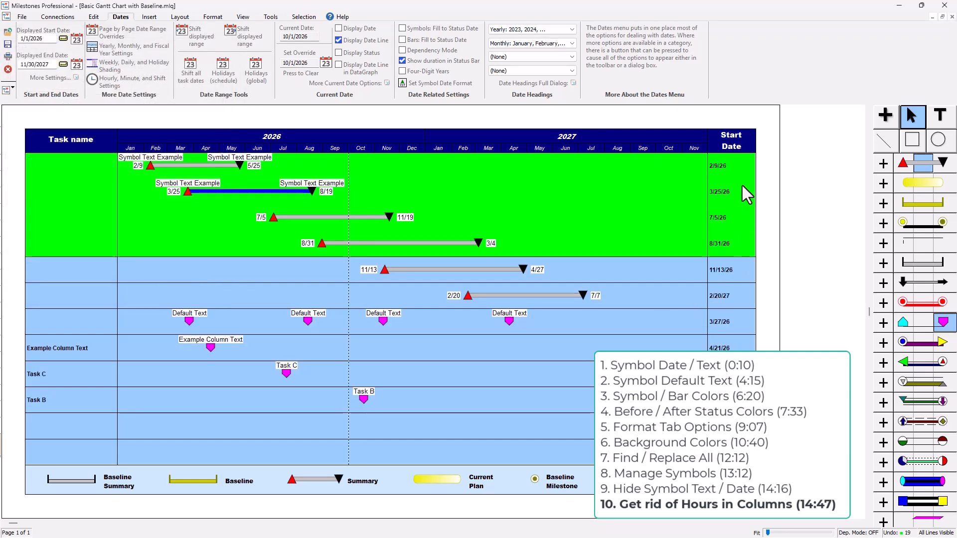